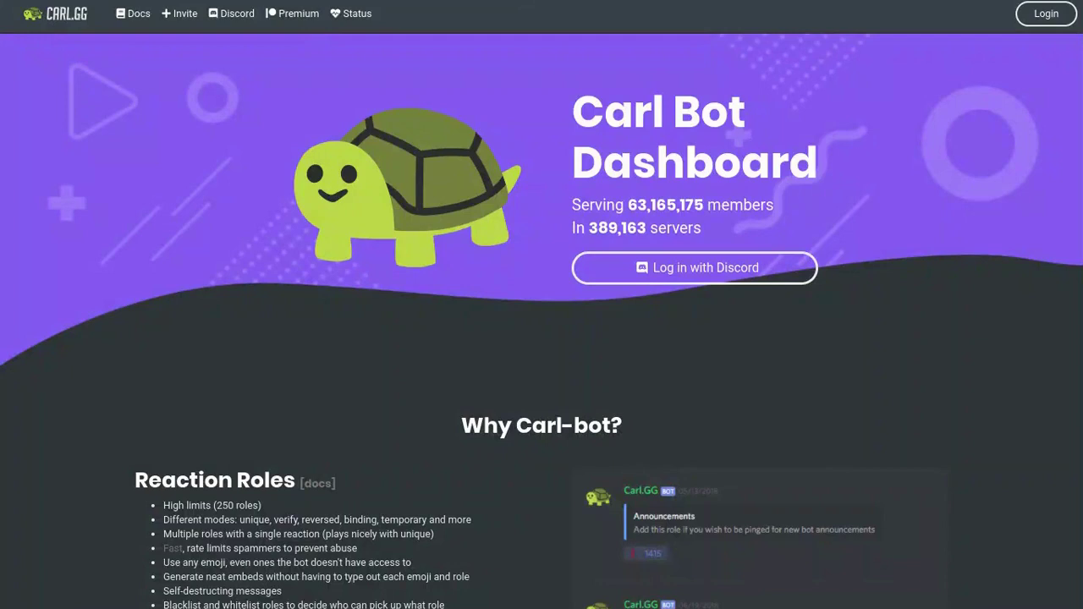
- Look over the carl.gg home page and open the page for inviting carl-bot to a Discord server
{"action": "scroll", "coordinate": [542, 304], "scroll_direction": "down", "scroll_amount": 3}
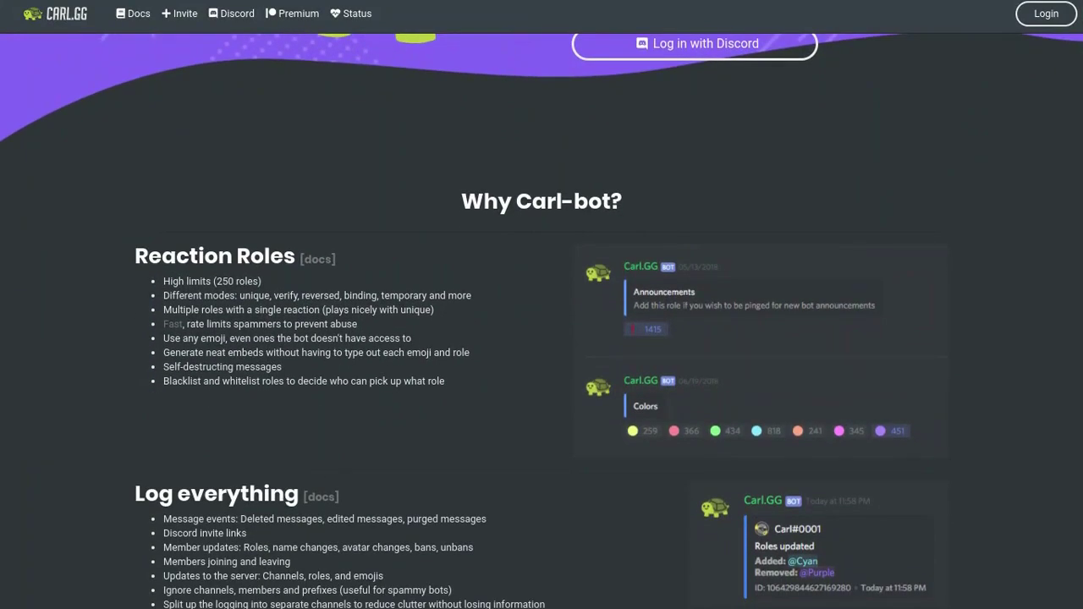
{"action": "scroll", "coordinate": [276, 282], "scroll_direction": "up", "scroll_amount": 3}
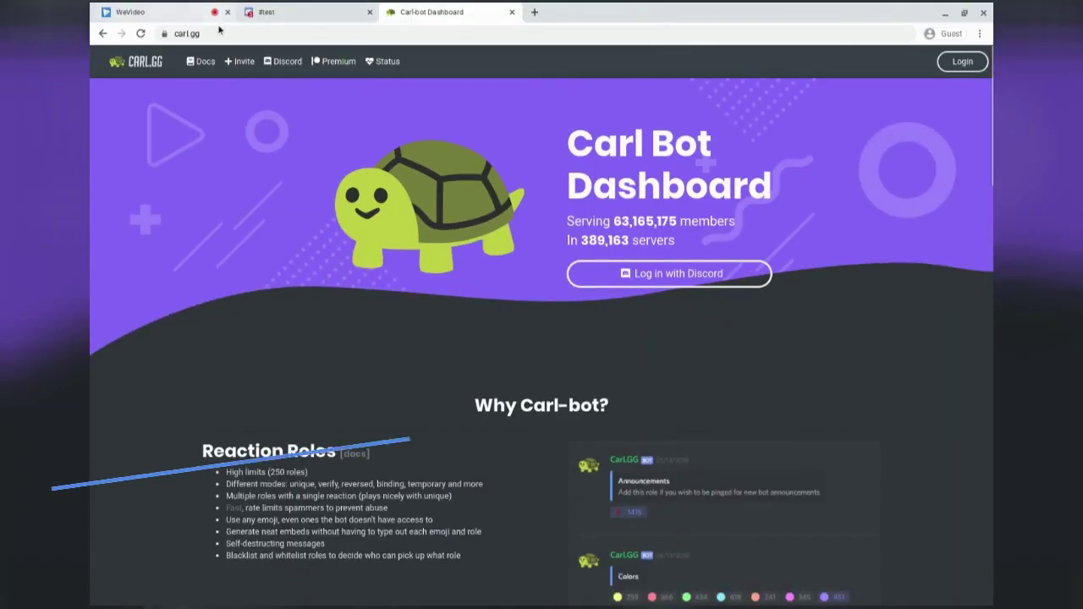
{"action": "left_click", "coordinate": [173, 32]}
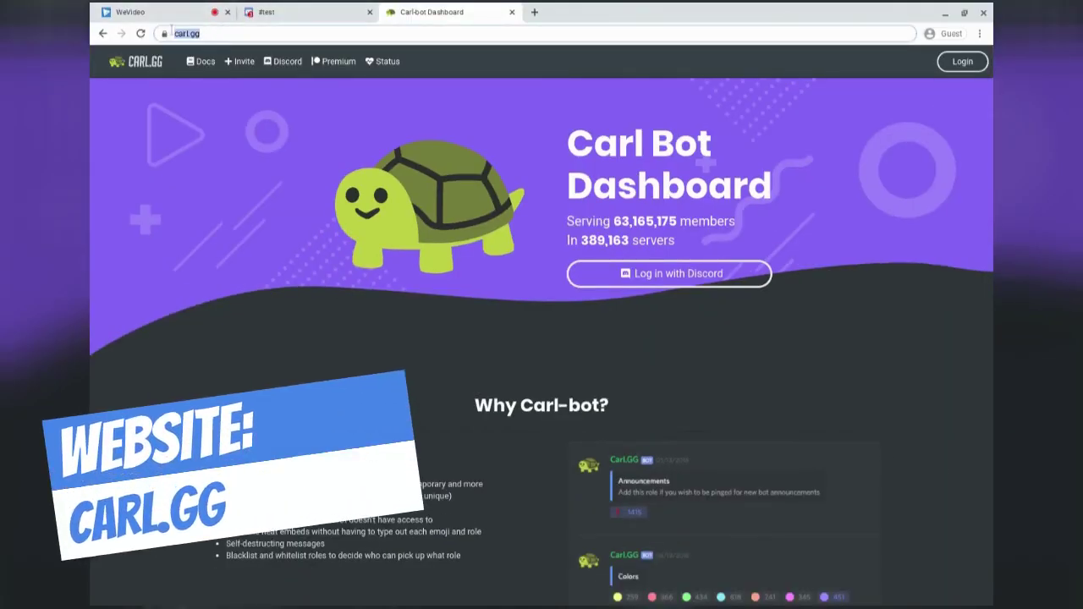
{"action": "left_click", "coordinate": [242, 109]}
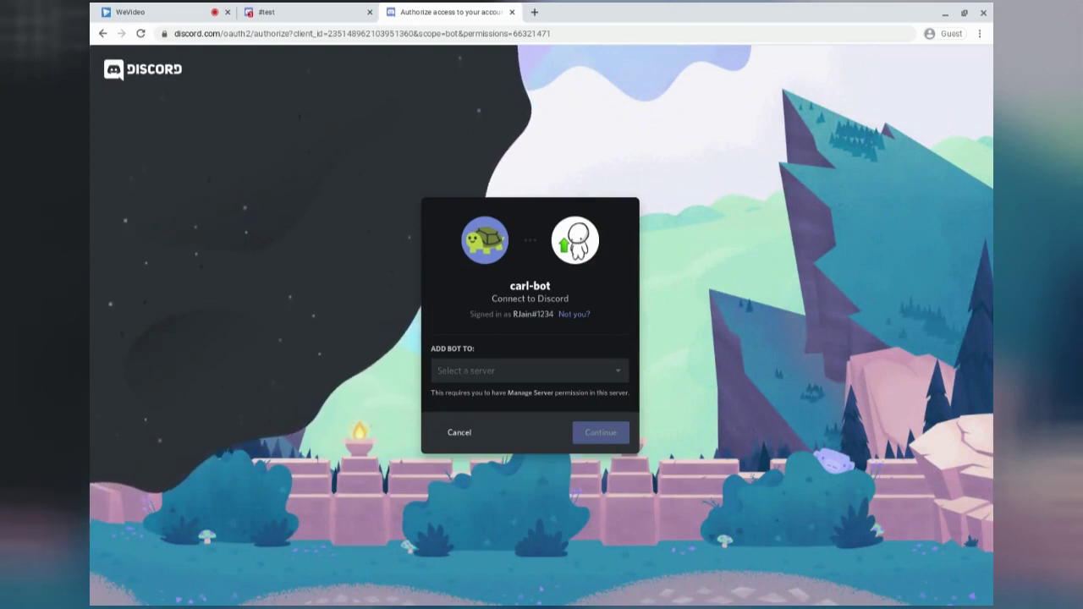
- Choose Cafe Discord Tutorials as the server to add carl-bot to
{"action": "left_click", "coordinate": [465, 373]}
{"action": "scroll", "coordinate": [476, 417], "scroll_direction": "down", "scroll_amount": 1}
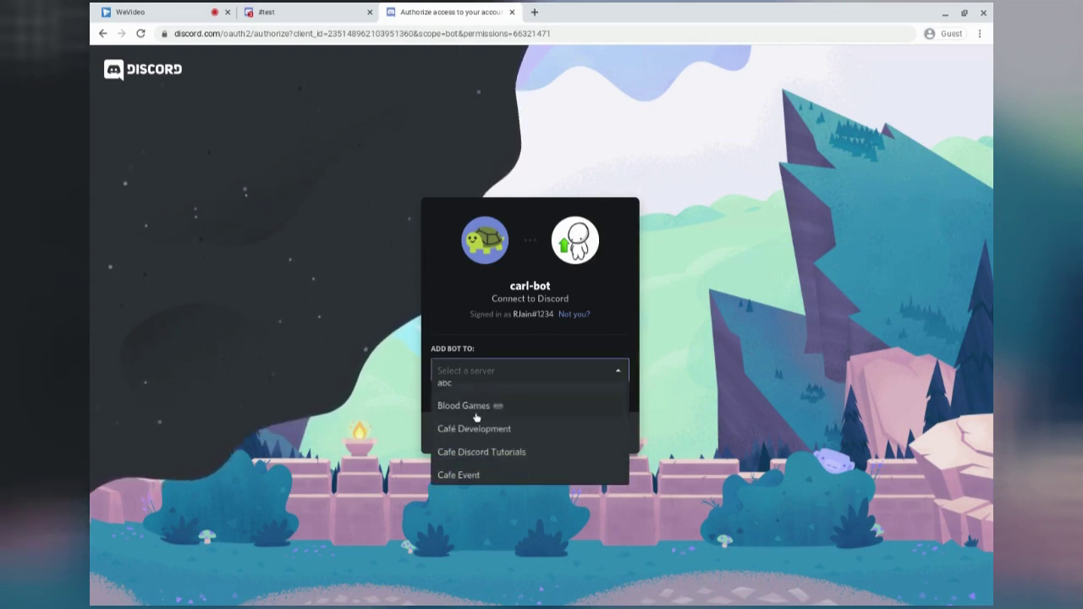
{"action": "scroll", "coordinate": [476, 416], "scroll_direction": "down", "scroll_amount": 1}
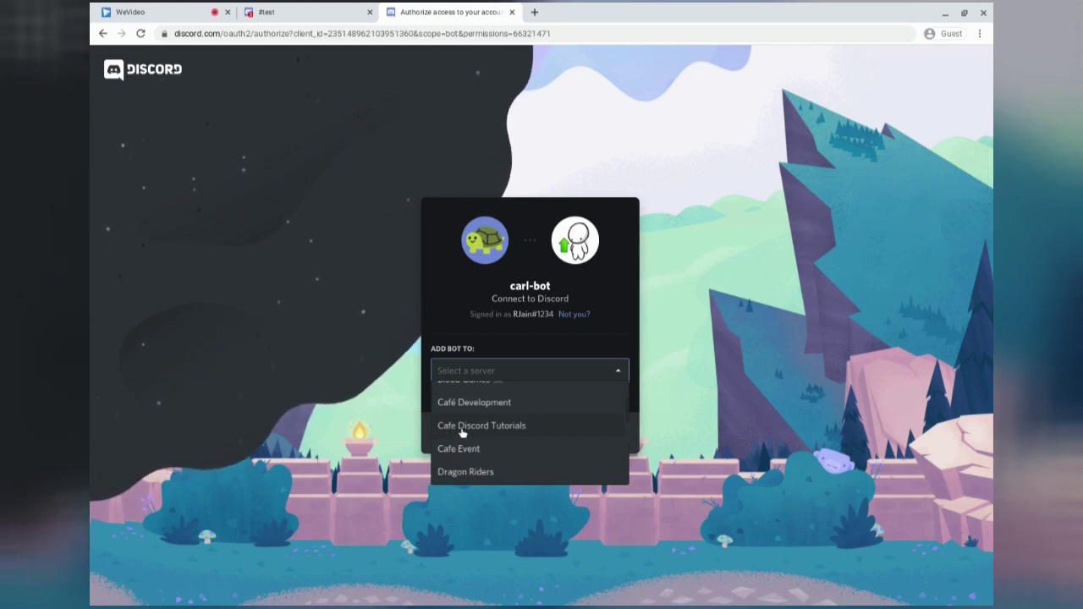
{"action": "left_click", "coordinate": [462, 427]}
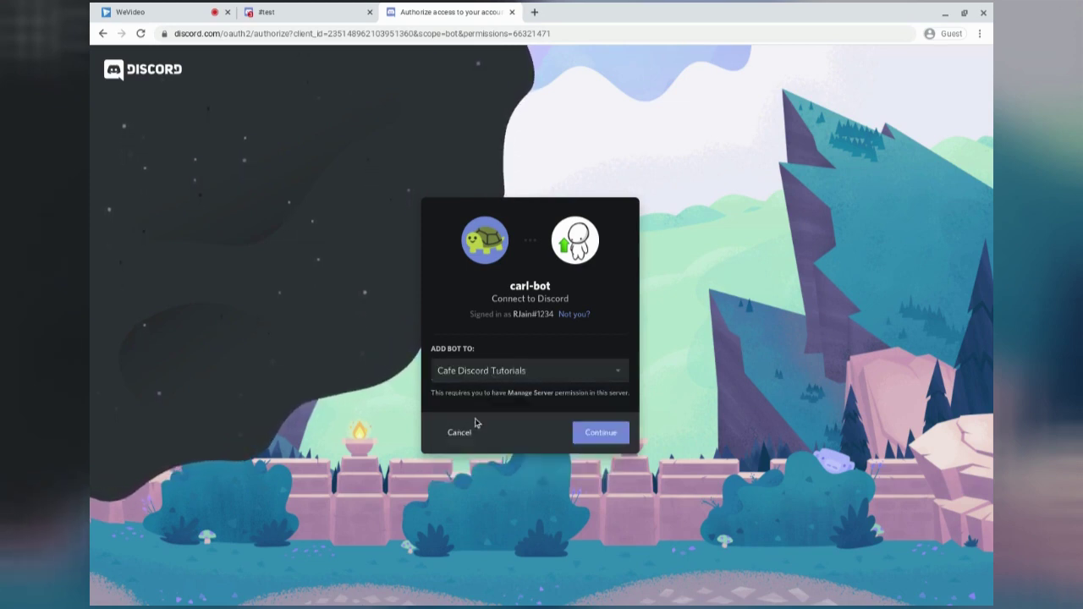
{"action": "left_click", "coordinate": [457, 372]}
{"action": "scroll", "coordinate": [466, 412], "scroll_direction": "down", "scroll_amount": 3}
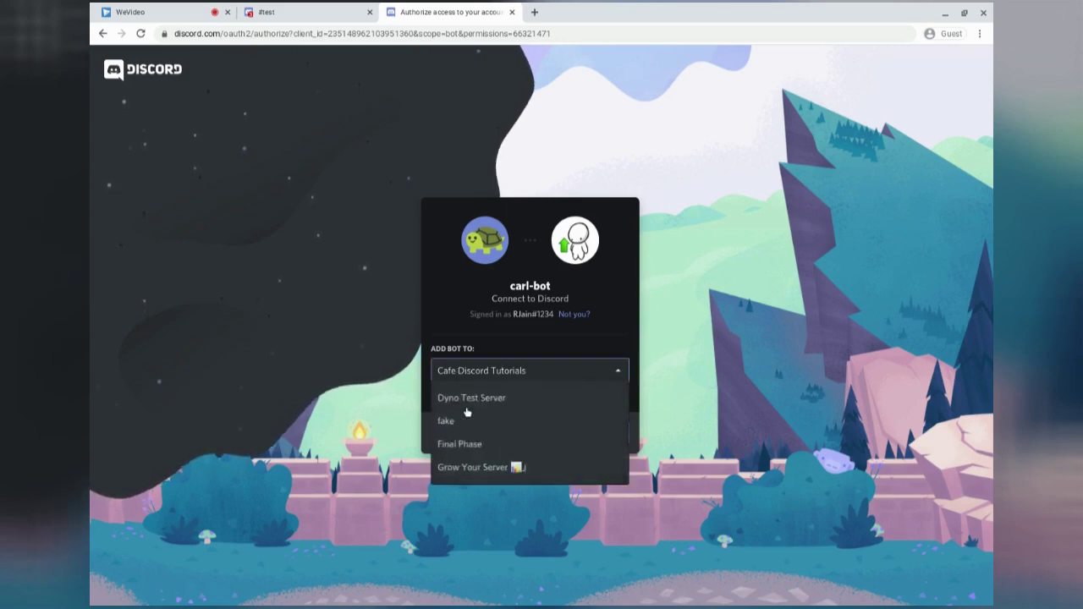
{"action": "scroll", "coordinate": [466, 411], "scroll_direction": "up", "scroll_amount": 3}
{"action": "scroll", "coordinate": [466, 412], "scroll_direction": "down", "scroll_amount": 1}
{"action": "scroll", "coordinate": [466, 412], "scroll_direction": "up", "scroll_amount": 1}
{"action": "left_click", "coordinate": [472, 344]}
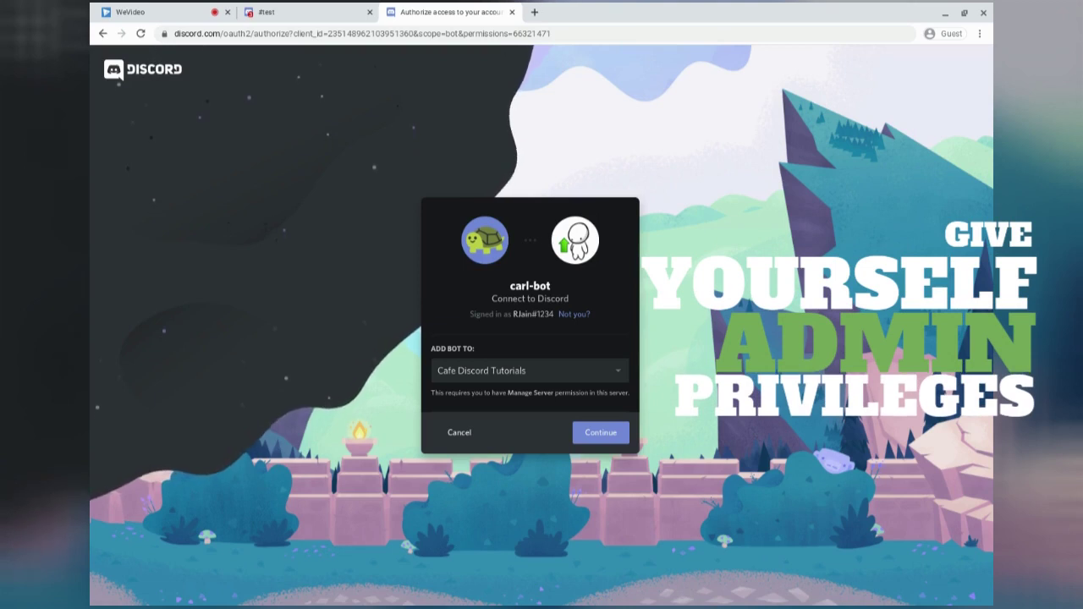
- Authorize carl-bot on Cafe Discord Tutorials with all requested permissions, including Administrator, and complete the robot check
{"action": "left_click", "coordinate": [598, 434]}
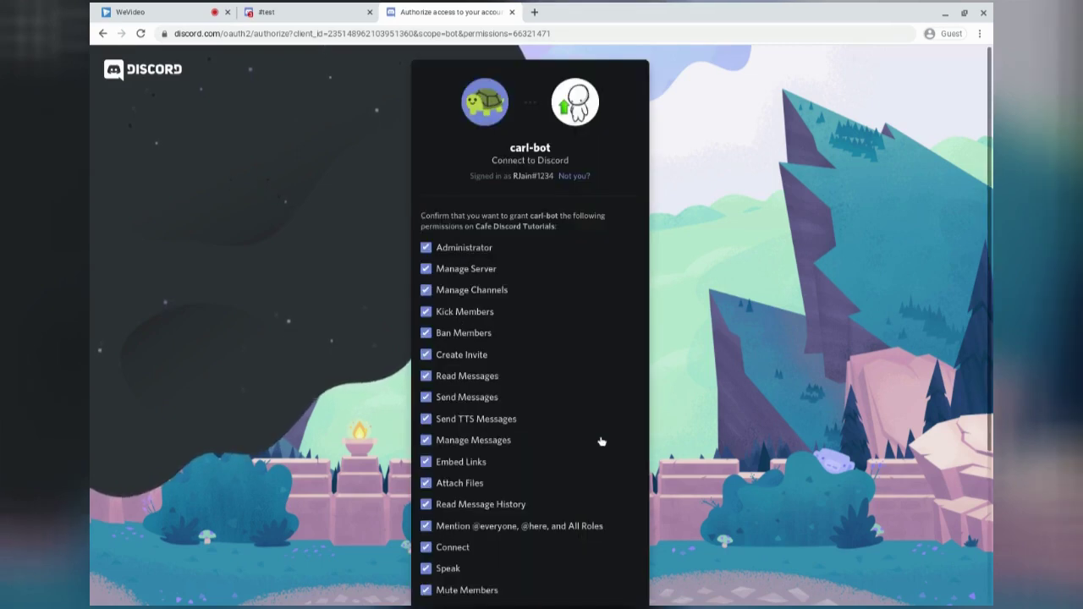
{"action": "scroll", "coordinate": [601, 442], "scroll_direction": "down", "scroll_amount": 3}
{"action": "scroll", "coordinate": [601, 442], "scroll_direction": "up", "scroll_amount": 3}
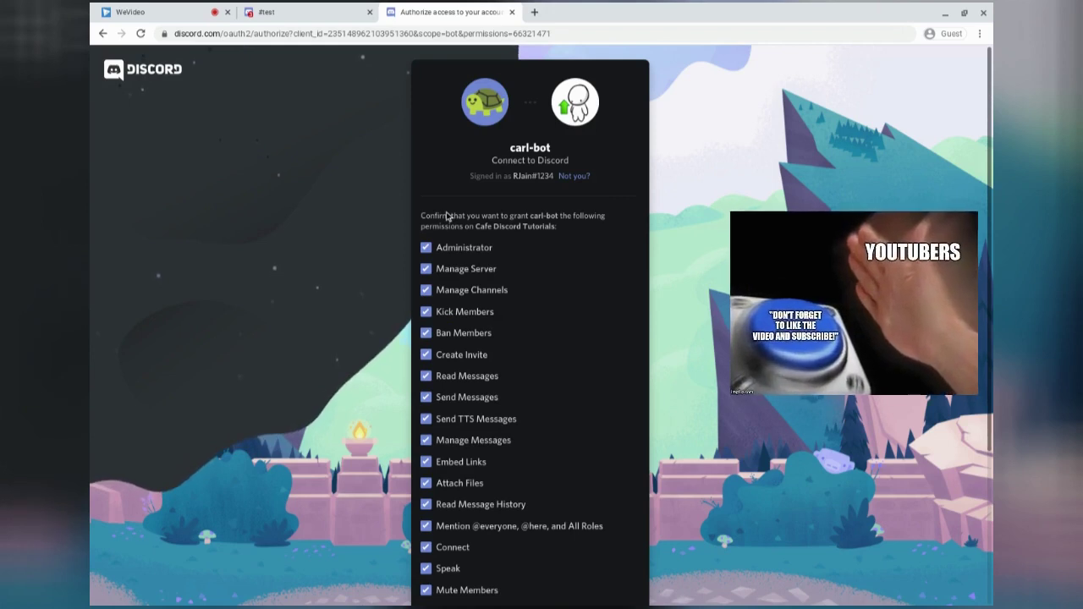
{"action": "scroll", "coordinate": [446, 215], "scroll_direction": "down", "scroll_amount": 3}
{"action": "scroll", "coordinate": [566, 517], "scroll_direction": "up", "scroll_amount": 3}
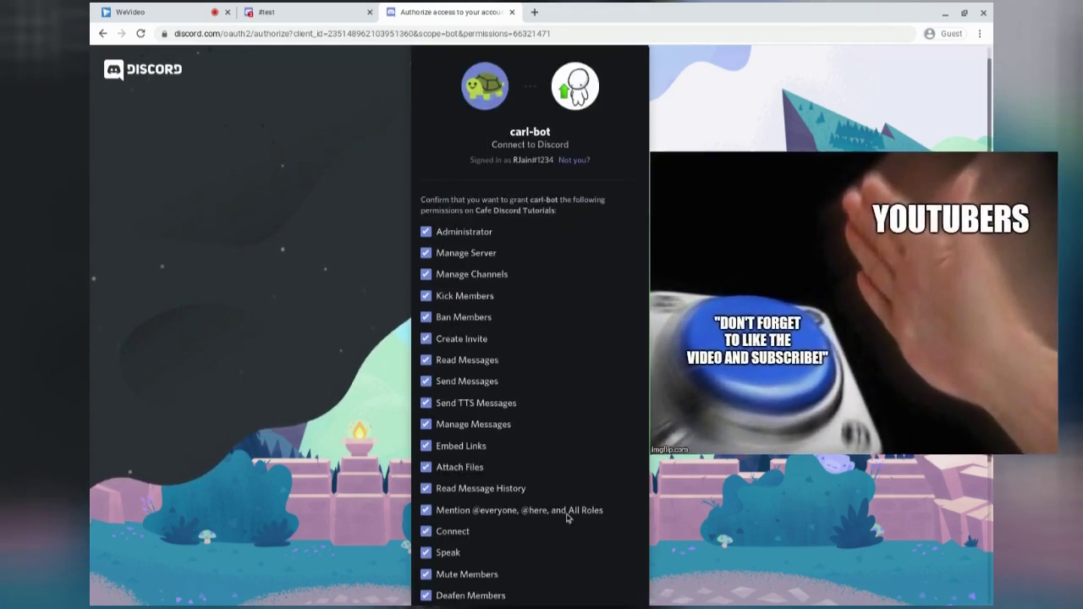
{"action": "scroll", "coordinate": [567, 517], "scroll_direction": "down", "scroll_amount": 3}
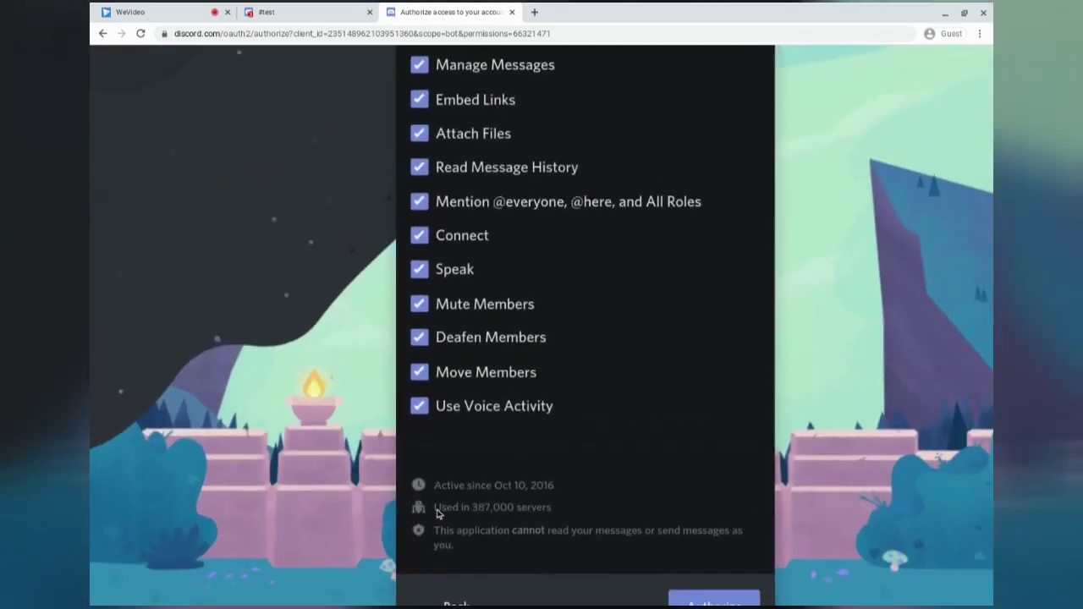
{"action": "scroll", "coordinate": [455, 500], "scroll_direction": "down", "scroll_amount": 1}
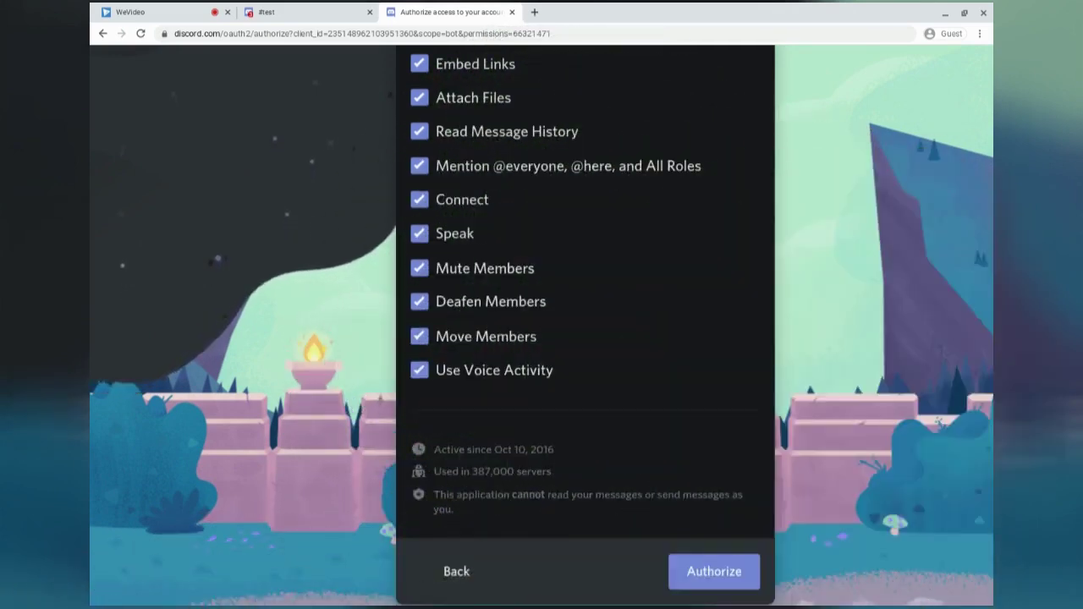
{"action": "key", "text": "ctrl+0"}
{"action": "left_click", "coordinate": [617, 572]}
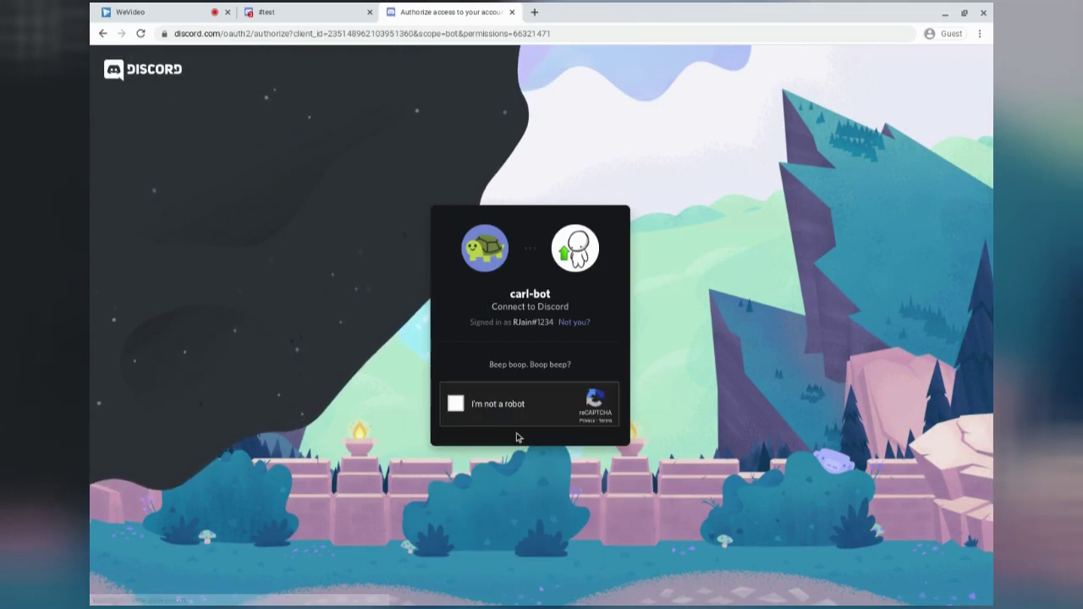
{"action": "left_click", "coordinate": [499, 408]}
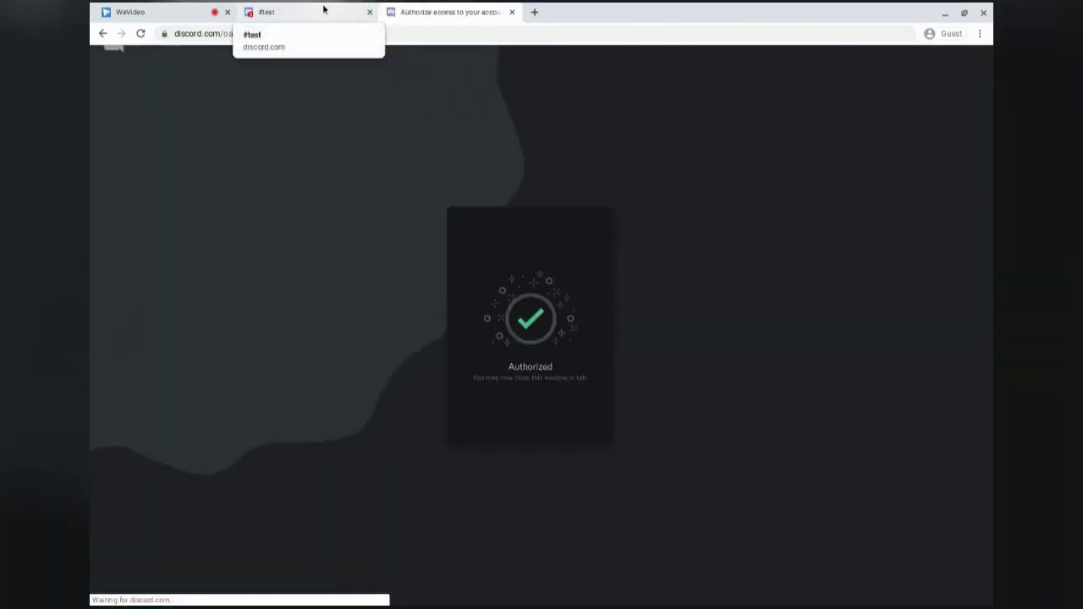
- Switch to the Discord server's test channel and inspect Carl-bot's profile from the member list
{"action": "left_click", "coordinate": [323, 10]}
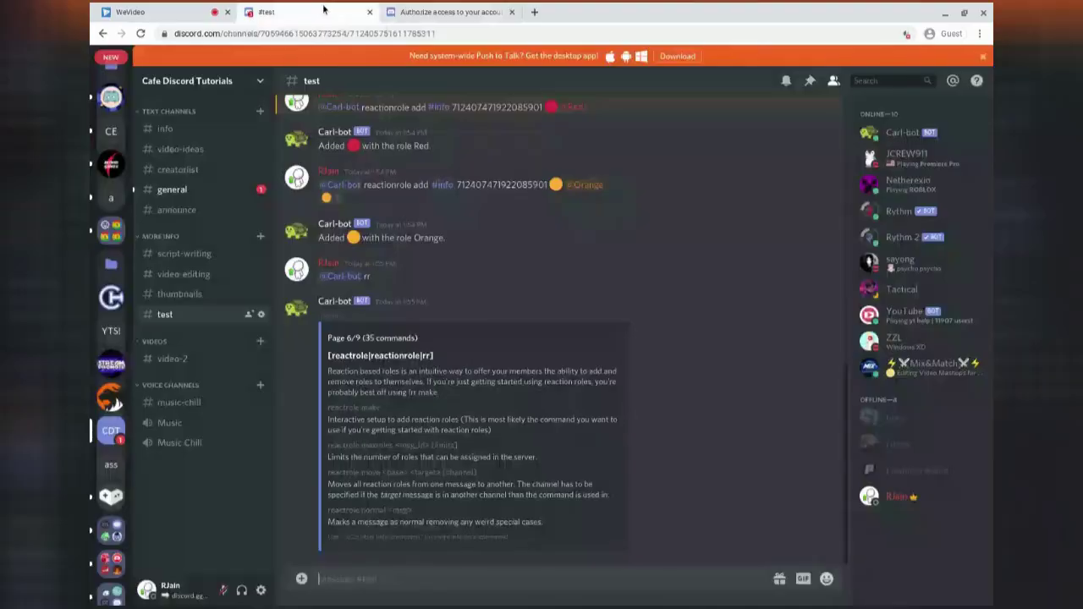
{"action": "left_click", "coordinate": [948, 132]}
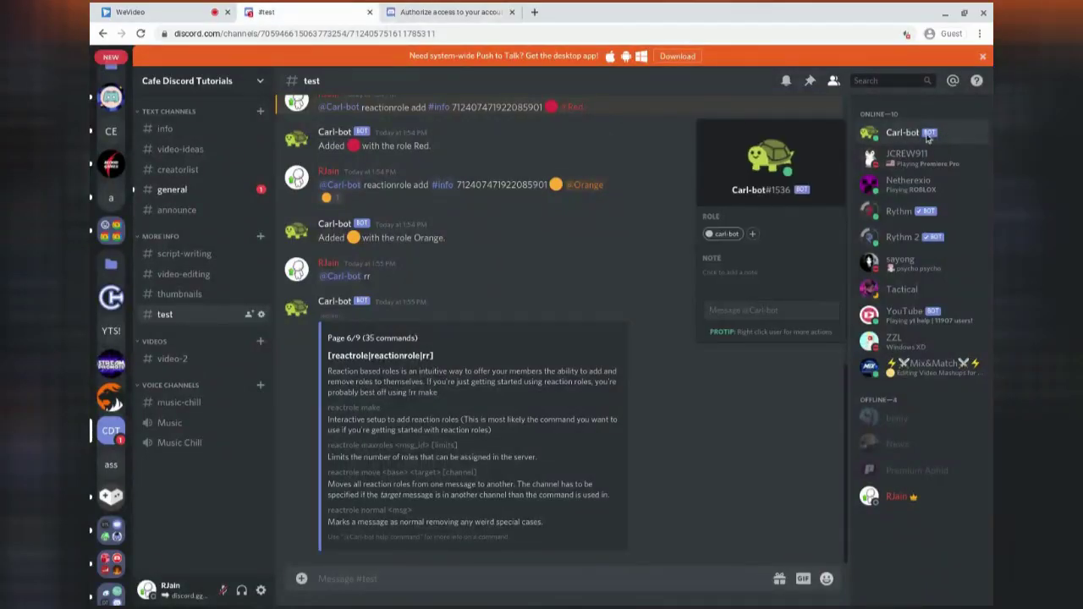
{"action": "left_click_drag", "start_coordinate": [734, 191], "coordinate": [814, 193]}
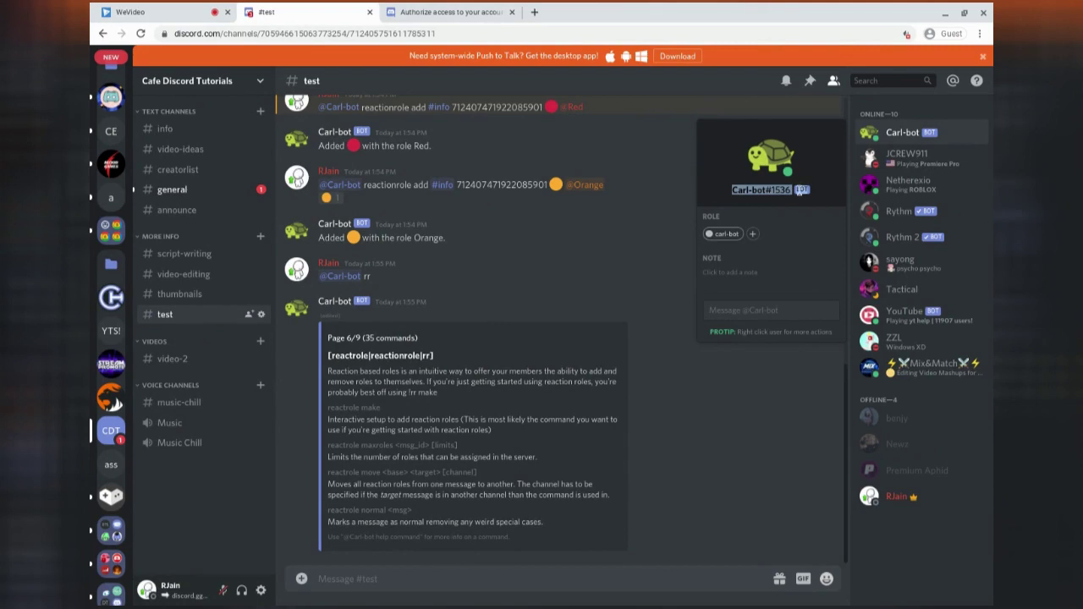
{"action": "left_click", "coordinate": [632, 285]}
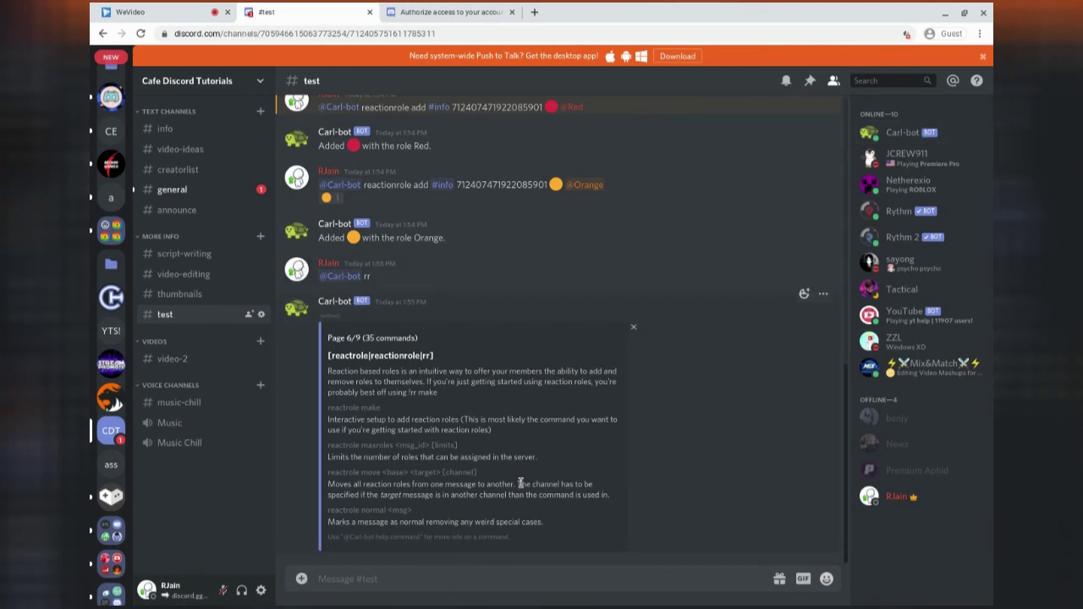
{"action": "type", "text": "@carl"}
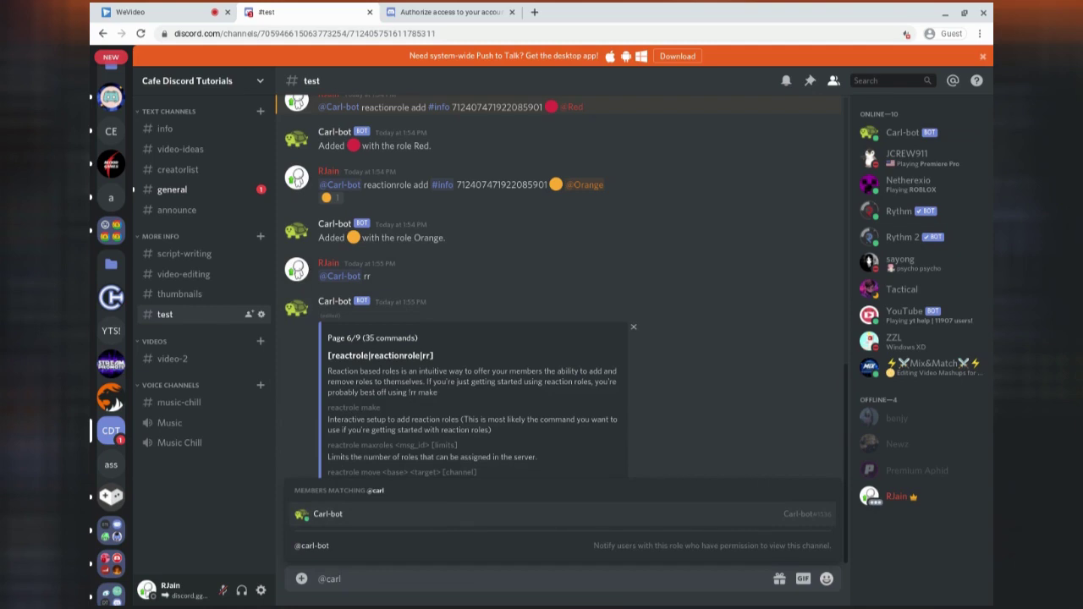
{"action": "key", "text": "Return"}
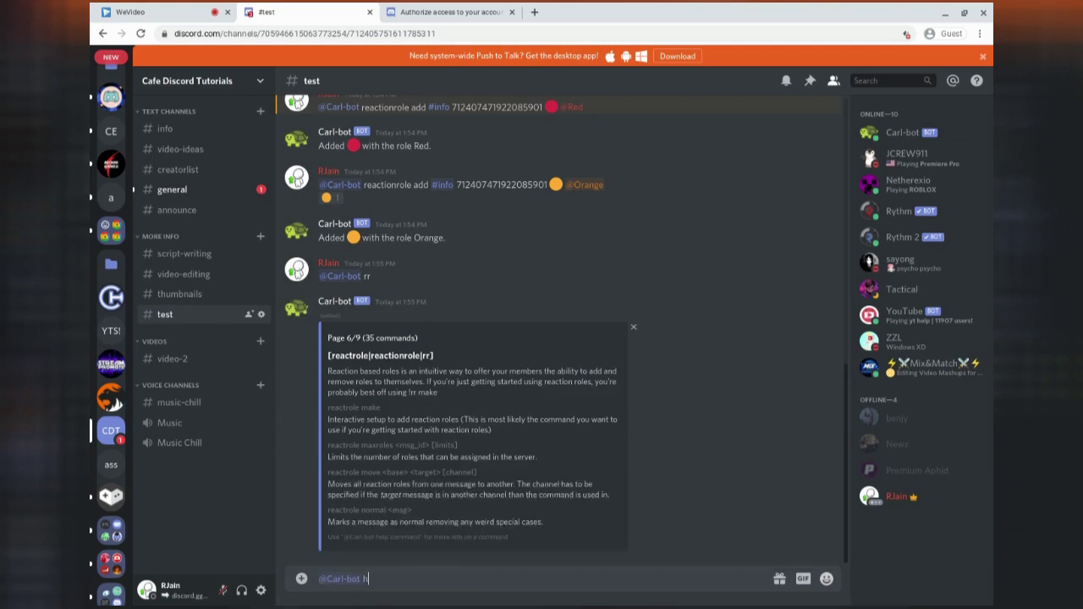
{"action": "key", "text": "BackSpace"}
{"action": "key", "text": "BackSpace"}
{"action": "key", "text": "BackSpace"}
{"action": "key", "text": "BackSpace"}
{"action": "type", "text": "prefix"}
{"action": "key", "text": "Return"}
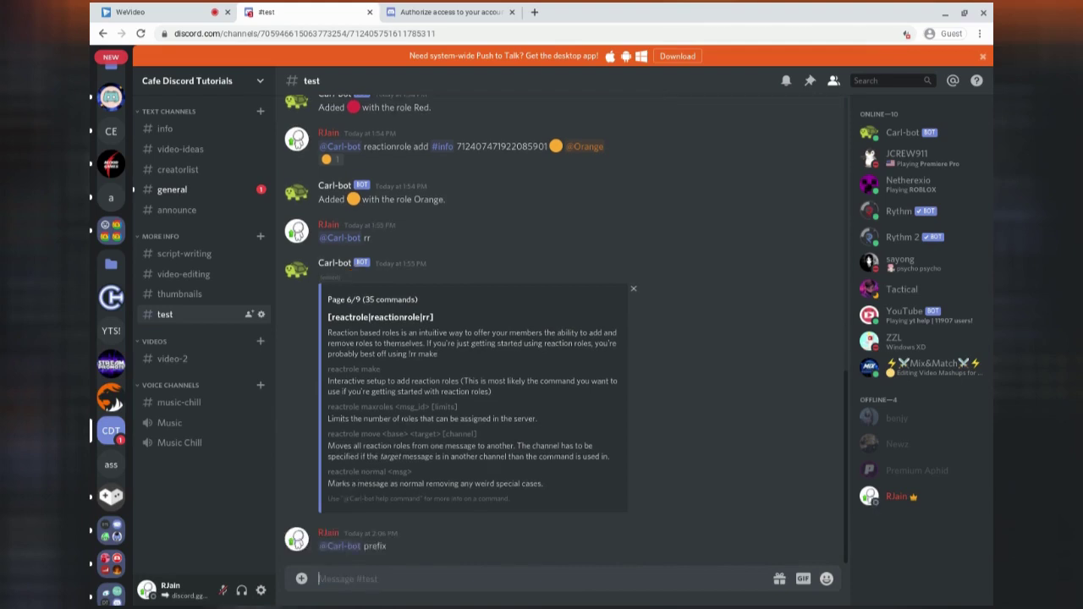
- Start the interactive reaction role setup by sending "?reactrole make" in the test channel
{"action": "scroll", "coordinate": [572, 397], "scroll_direction": "up", "scroll_amount": 10}
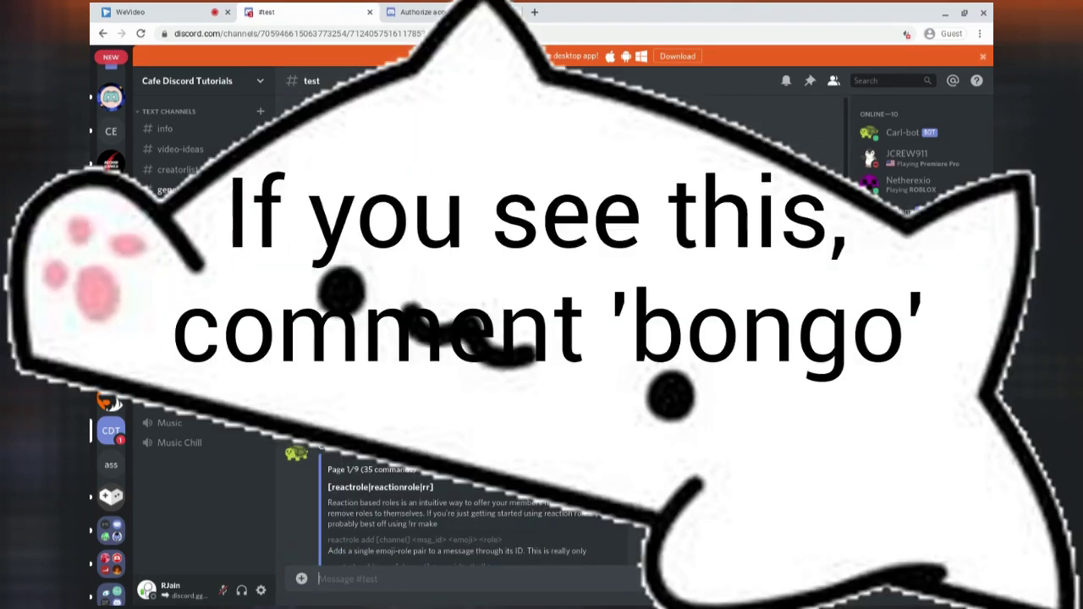
{"action": "scroll", "coordinate": [337, 339], "scroll_direction": "down", "scroll_amount": 10}
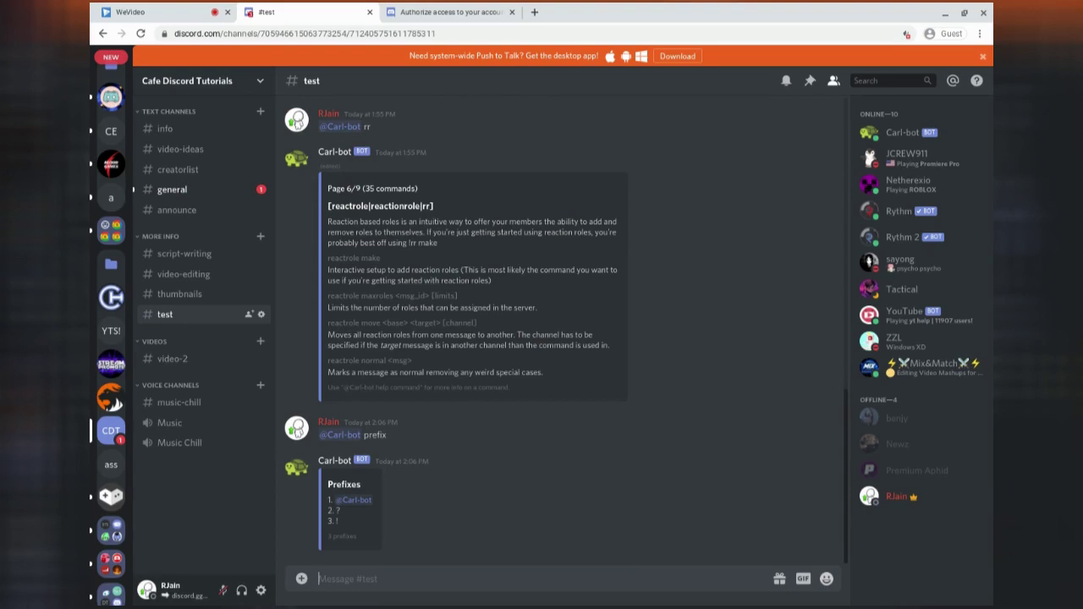
{"action": "type", "text": "?reactrole"}
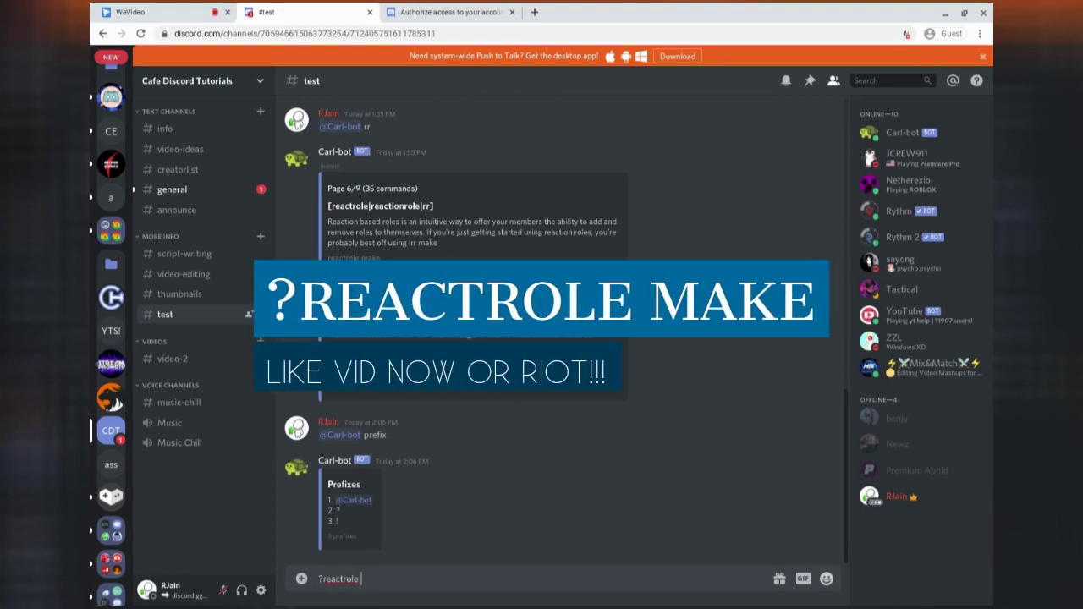
{"action": "type", "text": " make"}
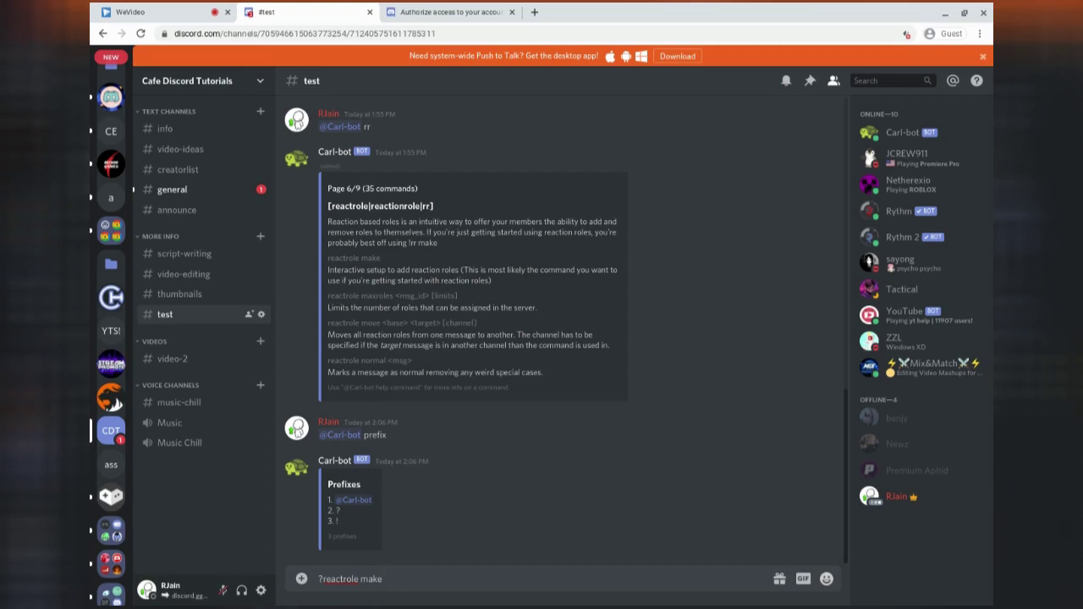
{"action": "key", "text": "Return"}
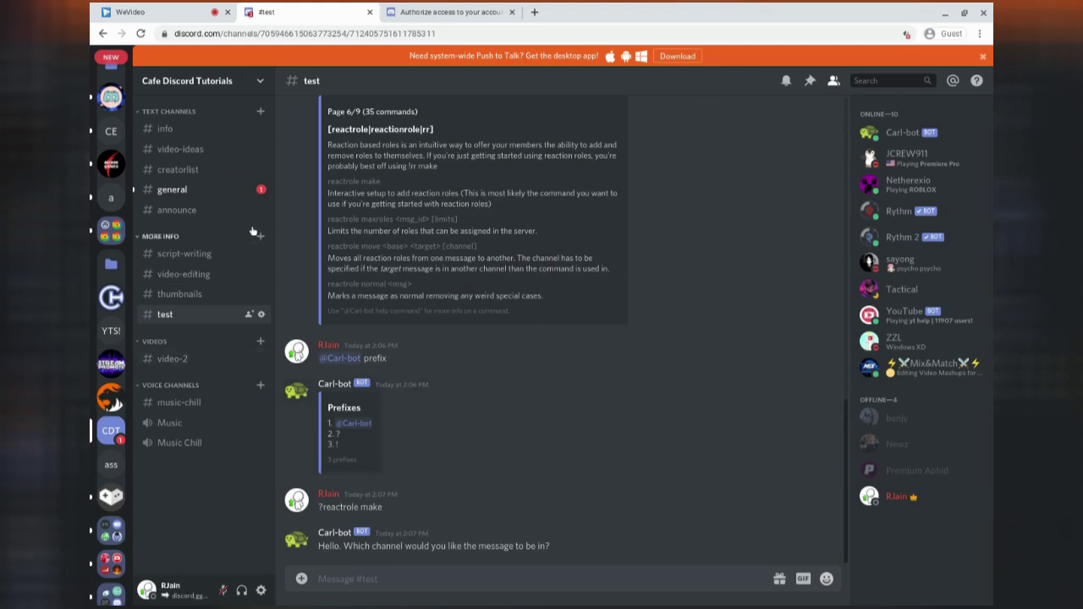
{"action": "type", "text": "#"}
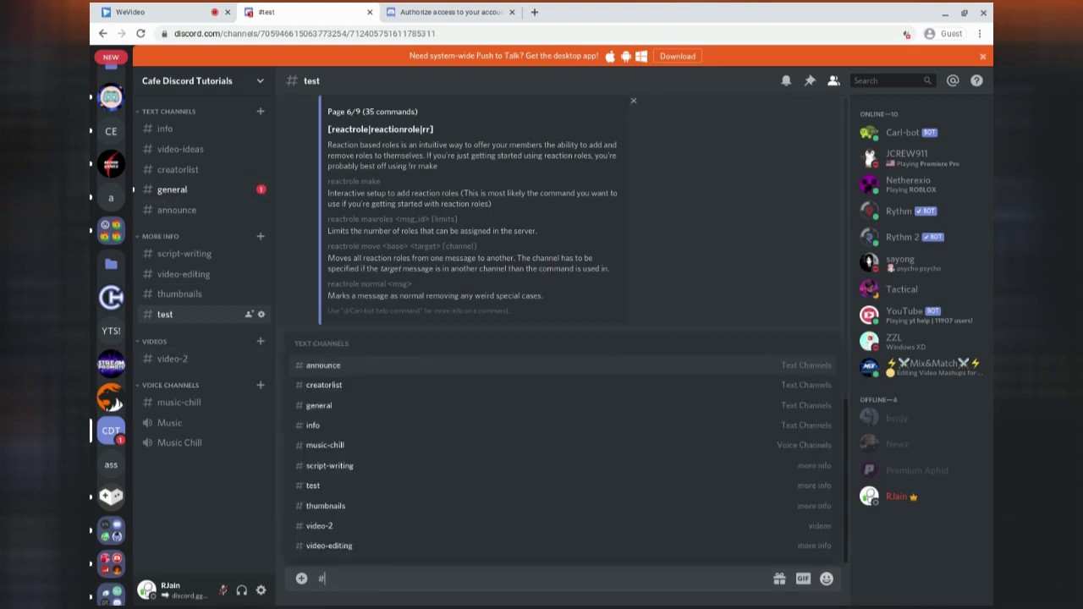
{"action": "type", "text": "ann"}
{"action": "key", "text": "BackSpace"}
{"action": "key", "text": "BackSpace"}
{"action": "key", "text": "BackSpace"}
{"action": "key", "text": "BackSpace"}
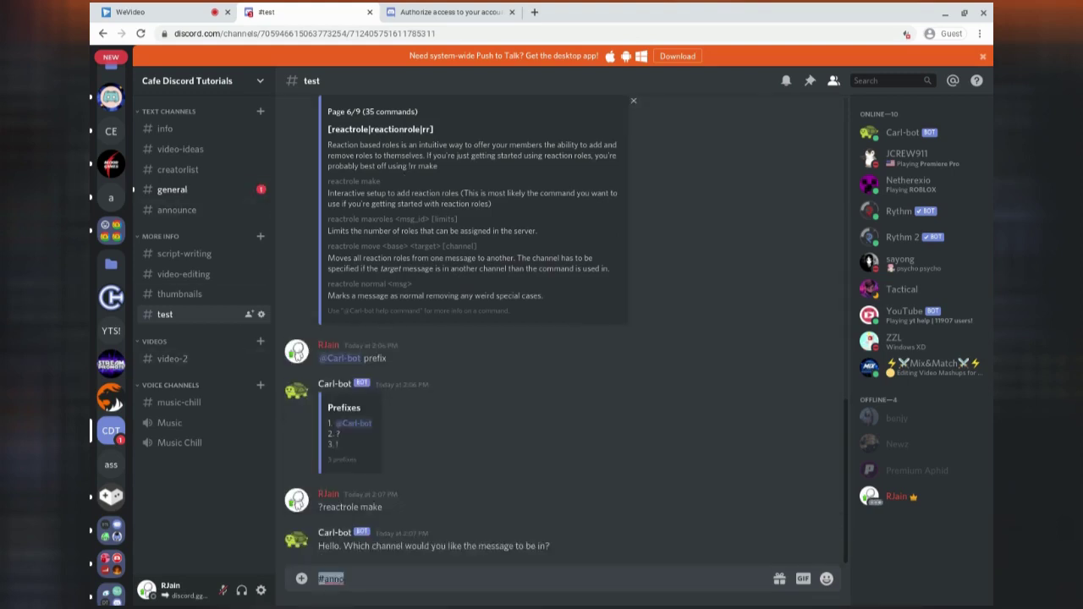
- Answer the bot's channel question with #video-2 as the place for the reaction role message
{"action": "type", "text": "#g"}
{"action": "key", "text": "BackSpace"}
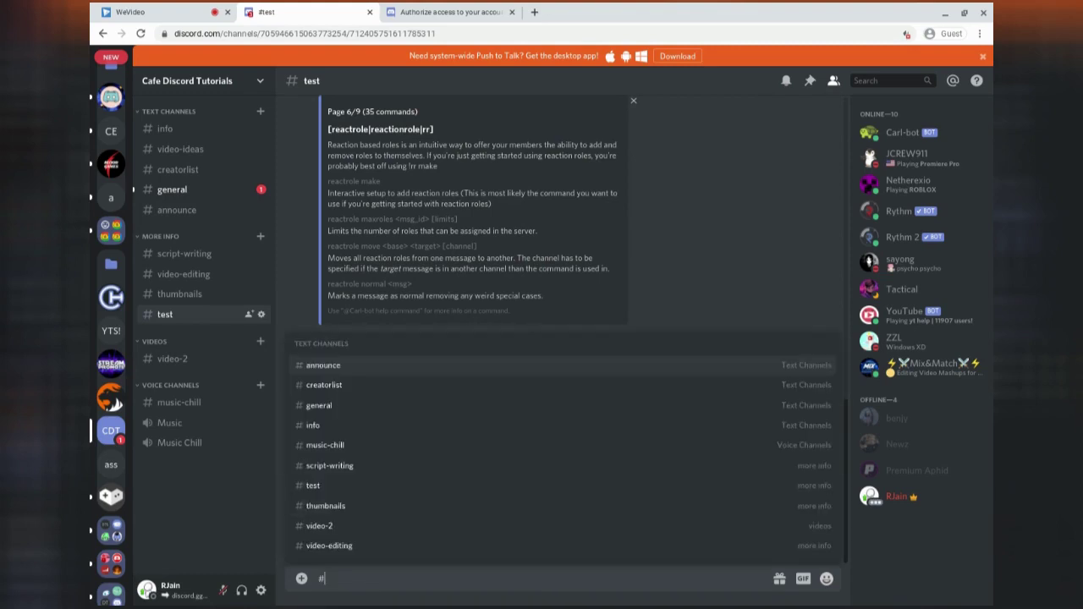
{"action": "type", "text": "vd"}
{"action": "key", "text": "Tab"}
{"action": "key", "text": "Return"}
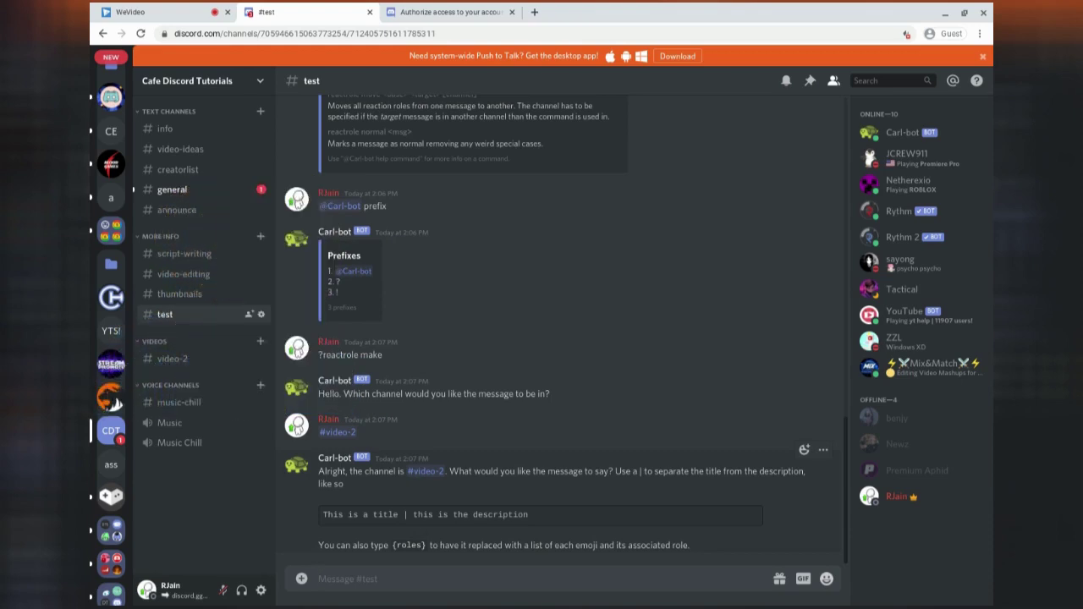
- Send "Get Your Color Roles | {roles}" as the message's title and description, and open the linked HTML color picker page
{"action": "type", "text": "Get Your Color Roles | {roles"}
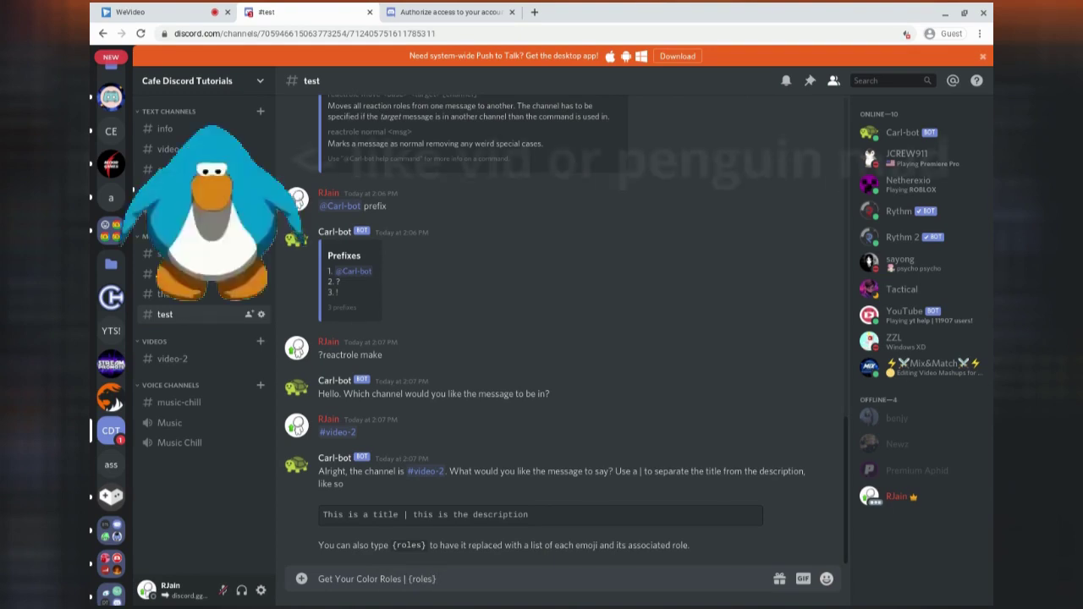
{"action": "key", "text": "Return"}
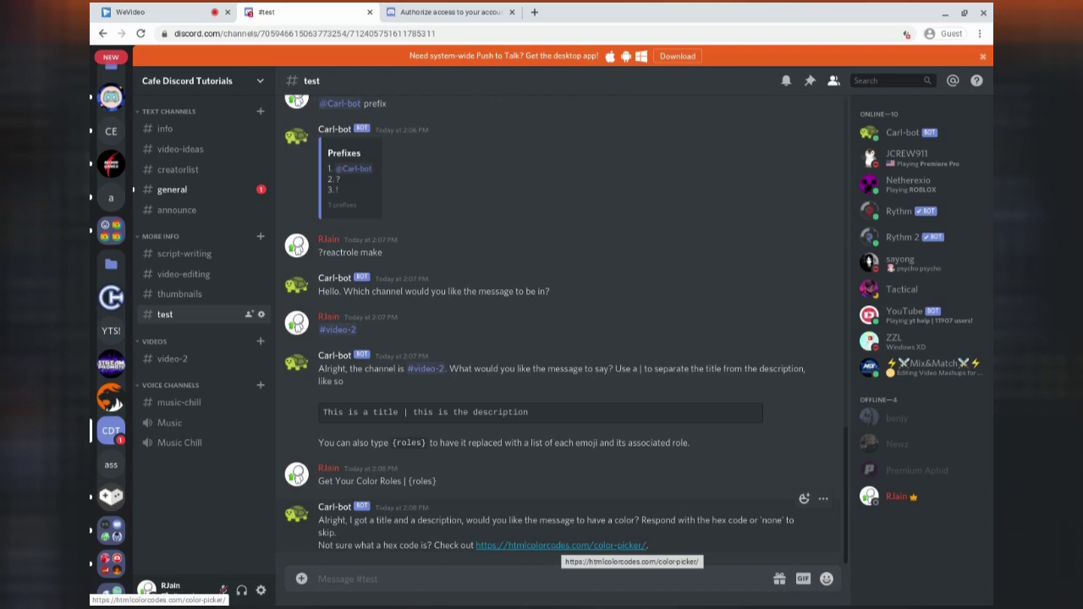
{"action": "left_click", "coordinate": [493, 546]}
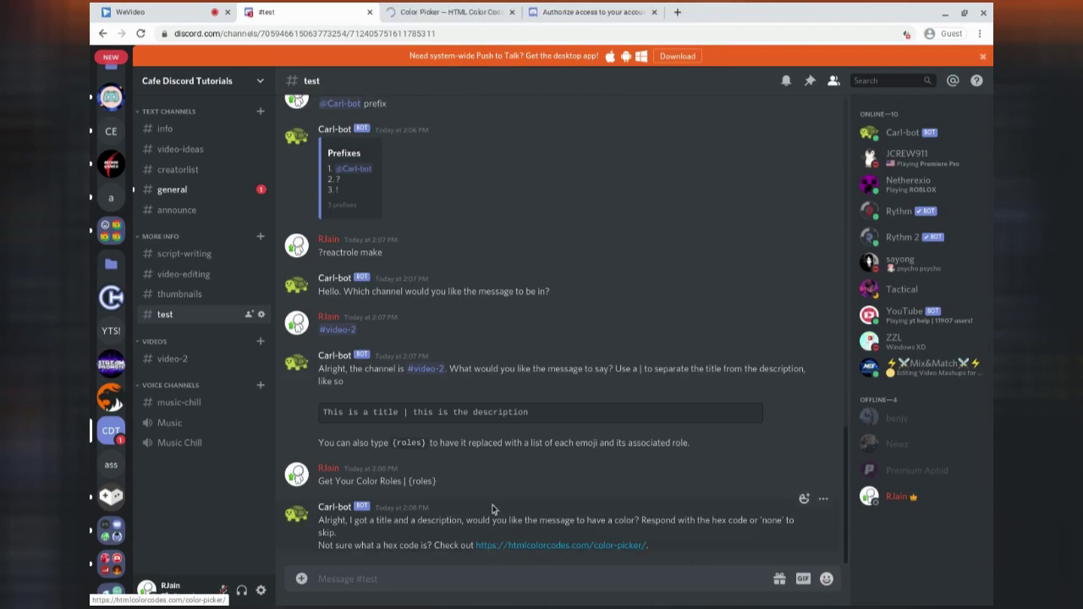
- Choose the light green color BEFFE4 in the HTML color picker and copy its hex code
{"action": "left_click", "coordinate": [443, 9]}
{"action": "scroll", "coordinate": [554, 273], "scroll_direction": "down", "scroll_amount": 3}
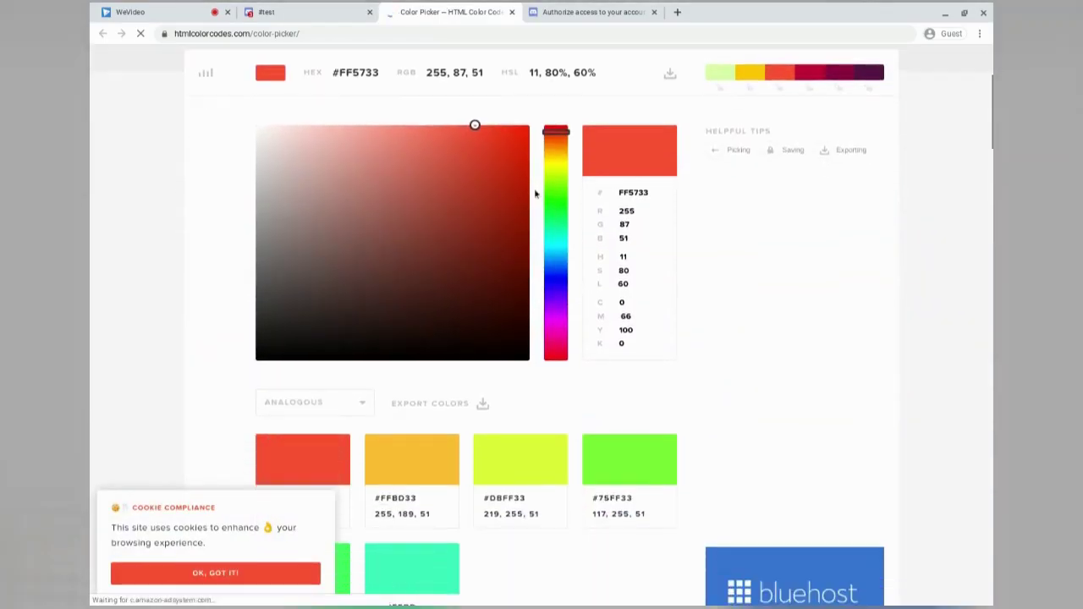
{"action": "left_click", "coordinate": [554, 263]}
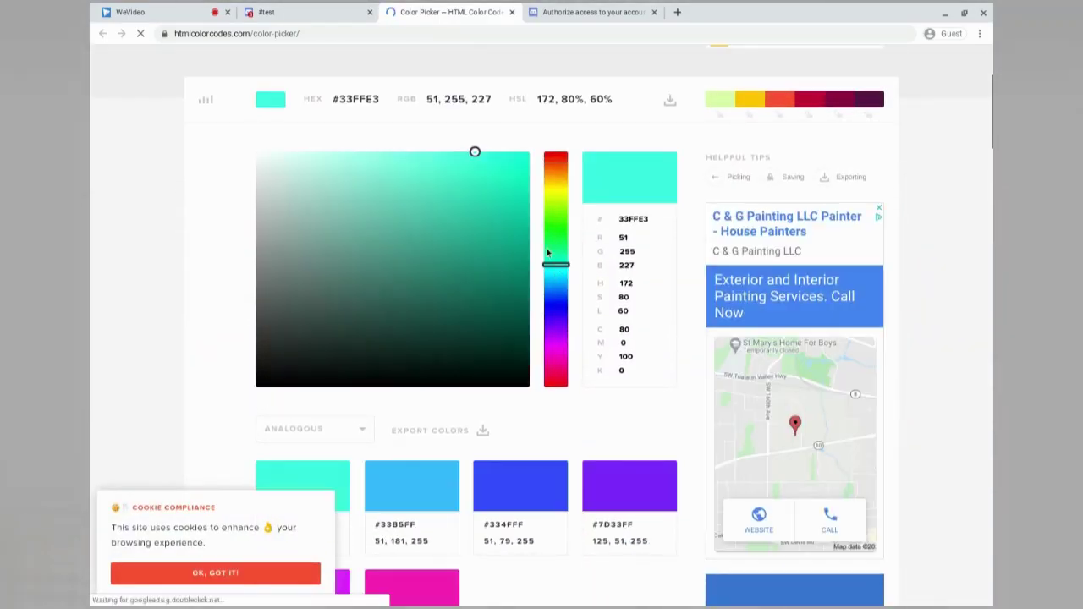
{"action": "left_click", "coordinate": [371, 155]}
{"action": "left_click_drag", "start_coordinate": [372, 155], "coordinate": [334, 128]}
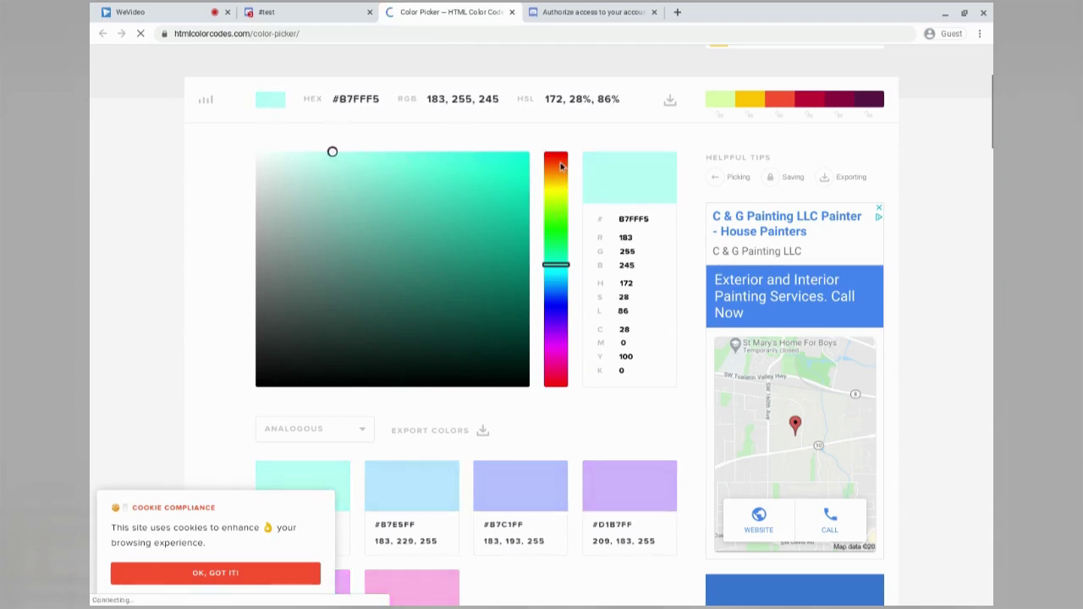
{"action": "left_click", "coordinate": [636, 218]}
{"action": "left_click_drag", "start_coordinate": [551, 246], "coordinate": [555, 253]}
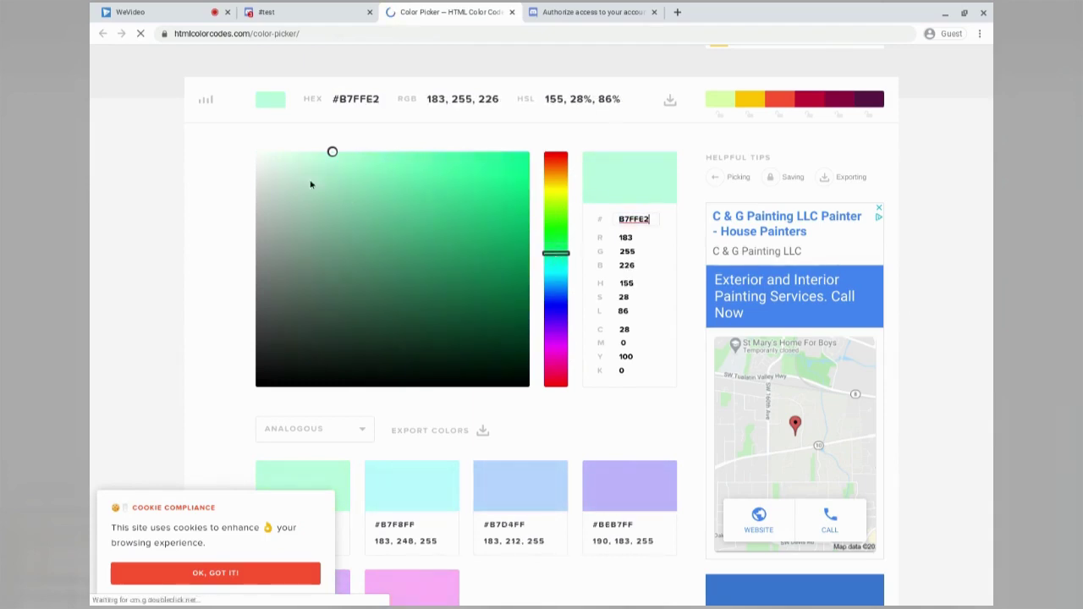
{"action": "left_click_drag", "start_coordinate": [316, 169], "coordinate": [326, 125]}
{"action": "double_click", "coordinate": [641, 220]}
{"action": "key", "text": "ctrl+c"}
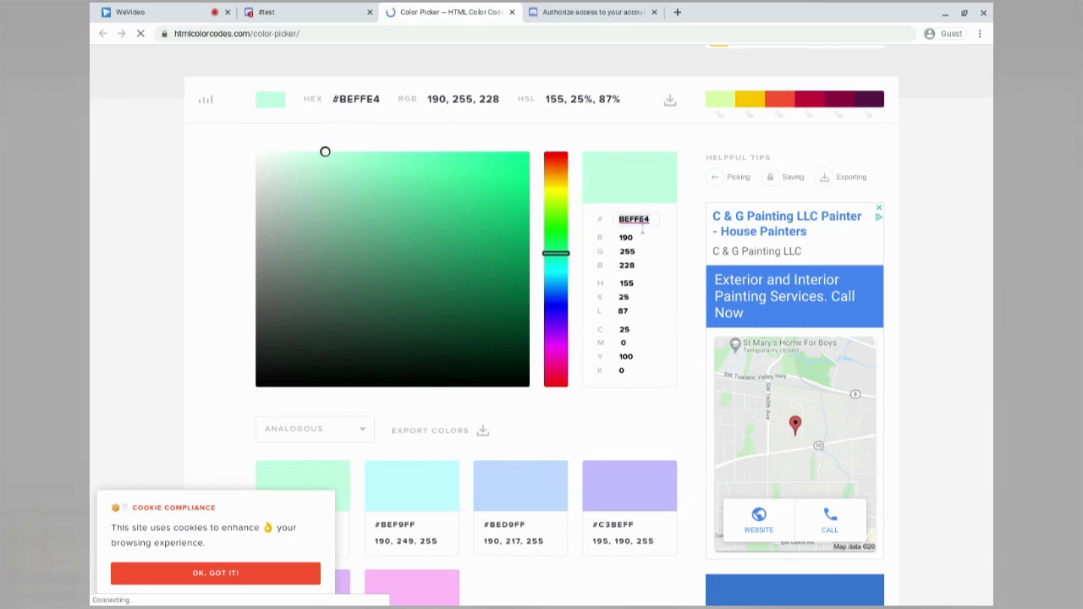
- Answer Carl-bot's message color question in the test channel with #BEFFE4
{"action": "left_click", "coordinate": [307, 9]}
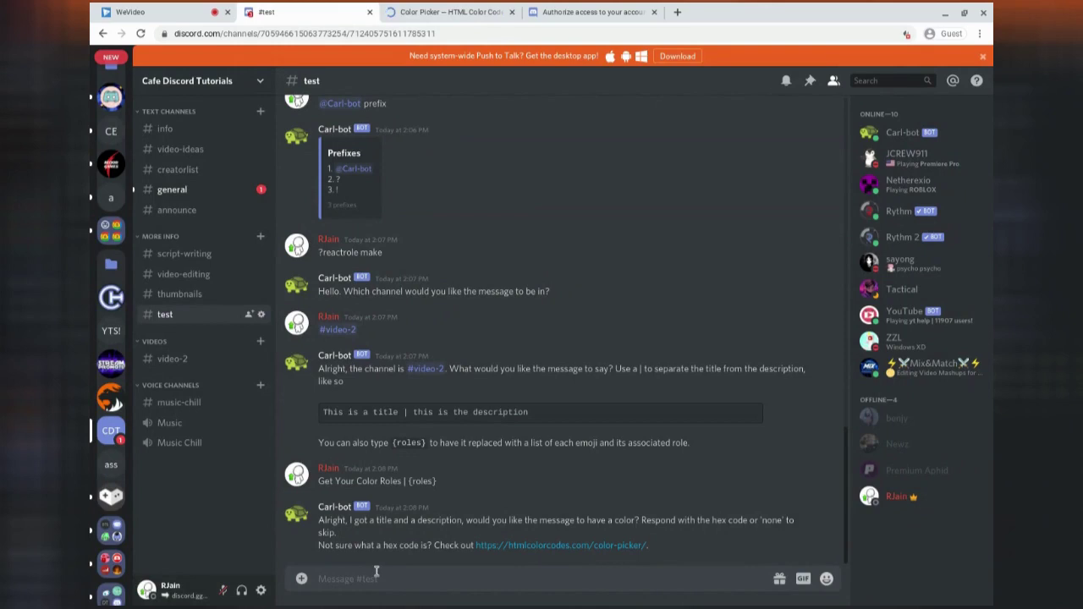
{"action": "key", "text": "ctrl+v"}
{"action": "type", "text": "#"}
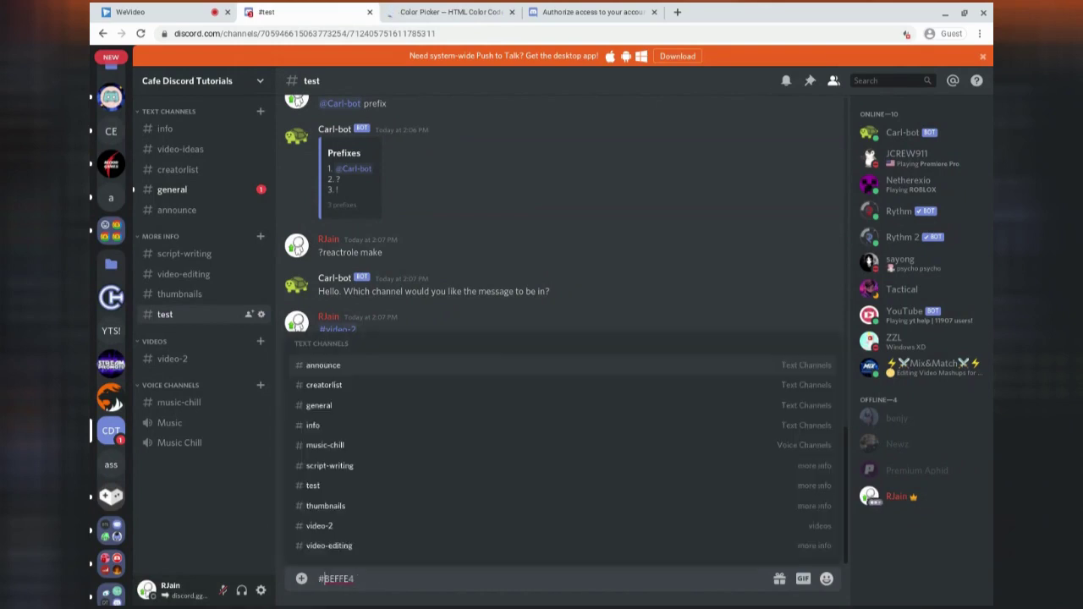
{"action": "key", "text": "Return"}
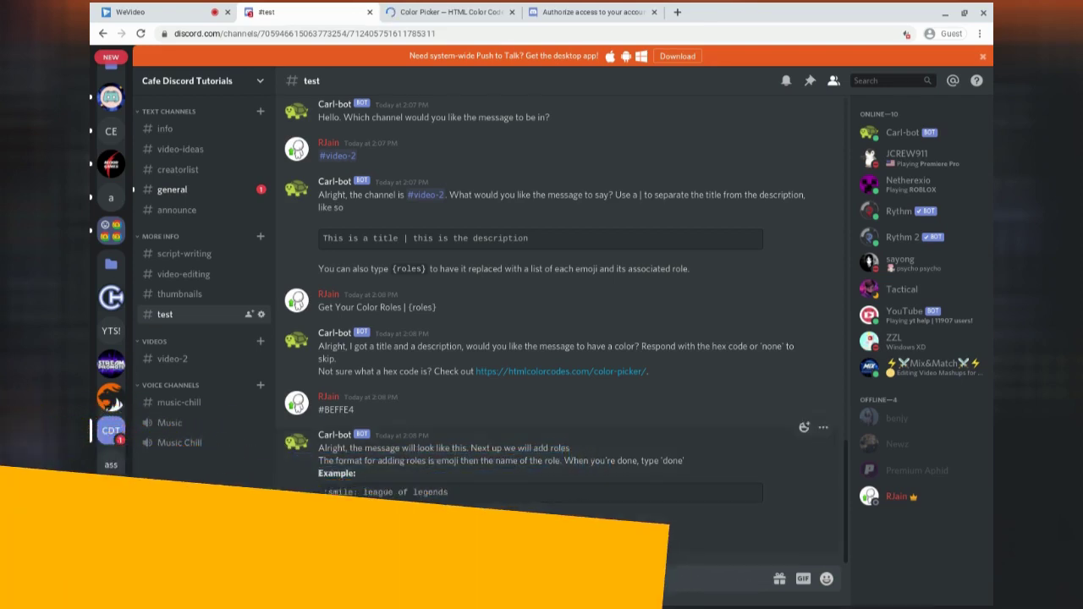
- Begin the first role entry in the test channel with the :red_circle: emoji
{"action": "left_click_drag", "start_coordinate": [364, 491], "coordinate": [449, 493]}
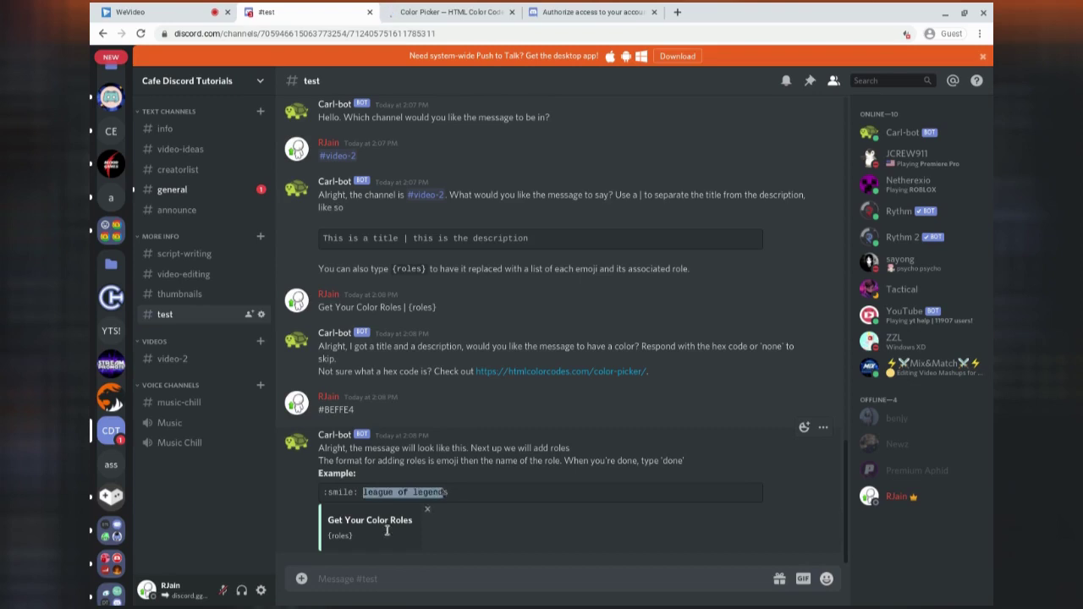
{"action": "left_click", "coordinate": [366, 547]}
{"action": "type", "text": ":redcir"}
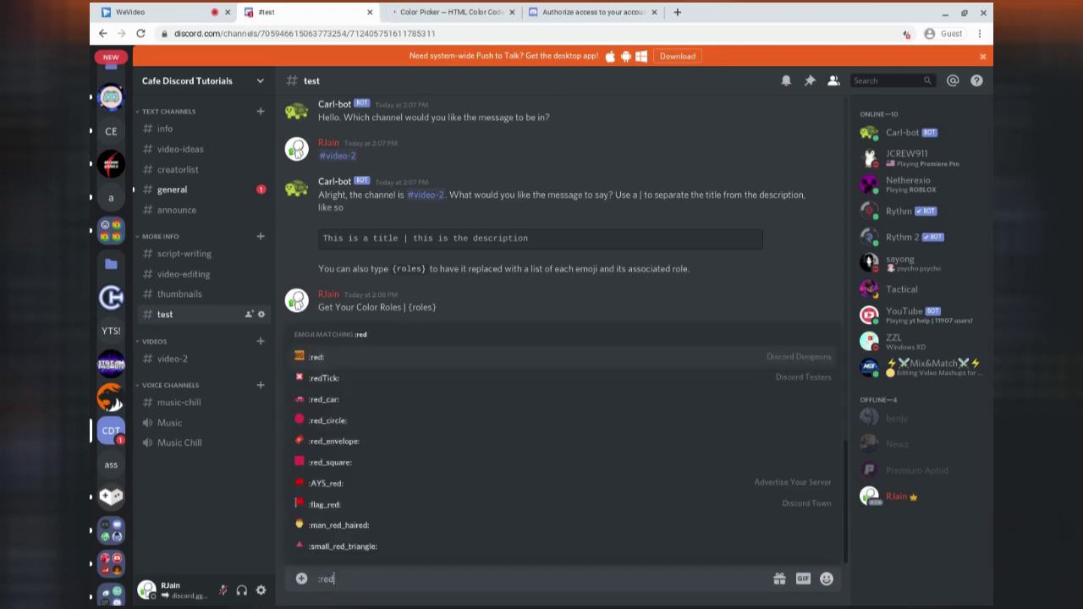
{"action": "key", "text": "Return"}
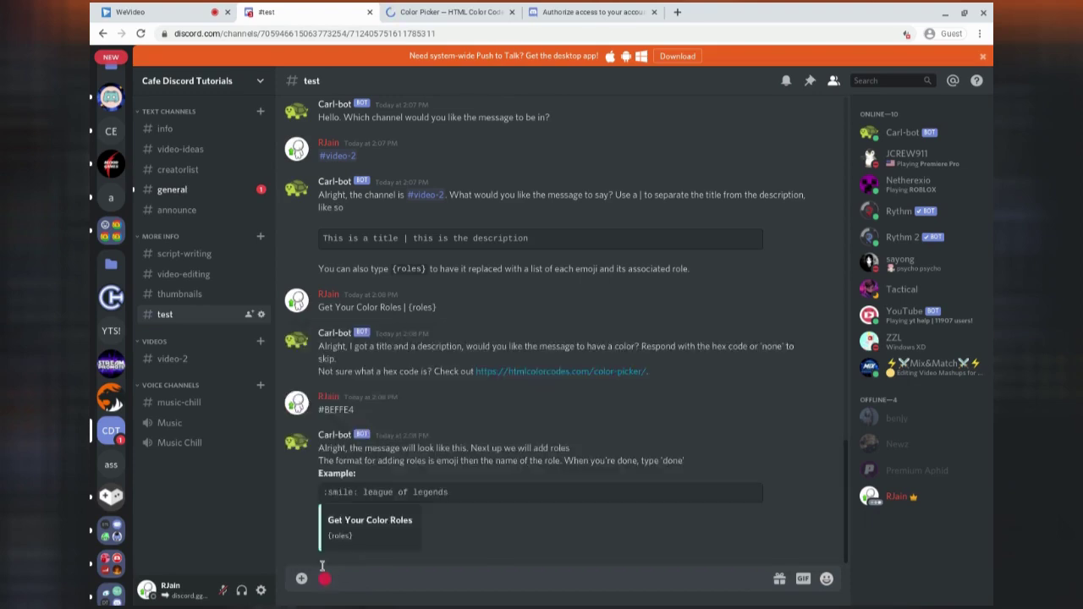
{"action": "type", "text": "Red Color"}
{"action": "key", "text": "BackSpace"}
{"action": "key", "text": "BackSpace"}
{"action": "key", "text": "BackSpace"}
{"action": "key", "text": "BackSpace"}
{"action": "key", "text": "BackSpace"}
{"action": "key", "text": "BackSpace"}
{"action": "key", "text": "BackSpace"}
{"action": "key", "text": "BackSpace"}
{"action": "key", "text": "BackSpace"}
{"action": "type", "text": "@red"}
{"action": "key", "text": "Return"}
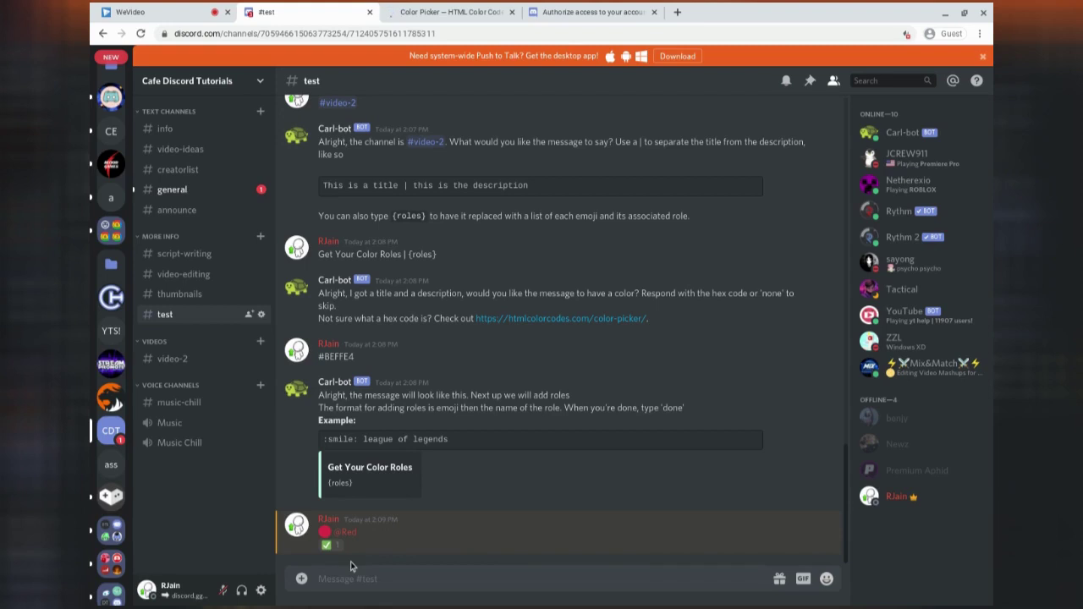
{"action": "type", "text": ":orange"}
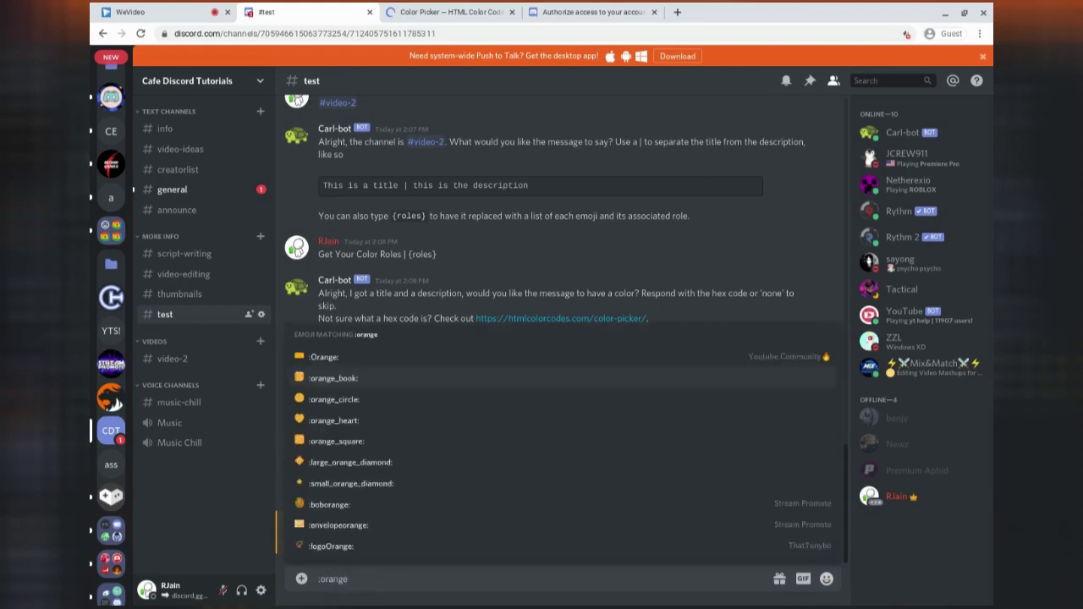
{"action": "key", "text": "Tab"}
{"action": "type", "text": "@orange"}
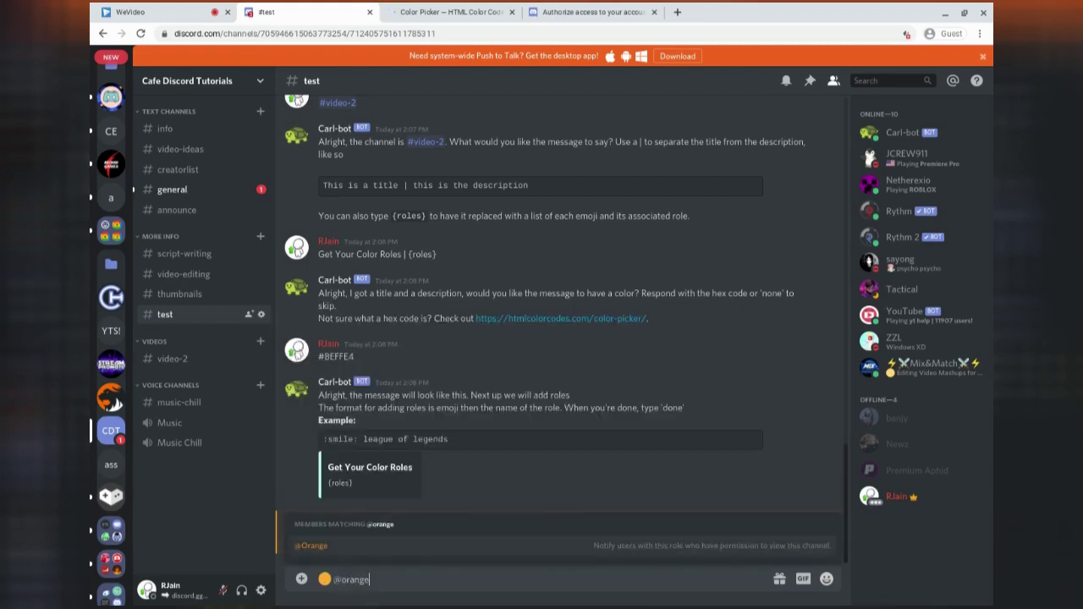
{"action": "key", "text": "Tab"}
{"action": "key", "text": "Return"}
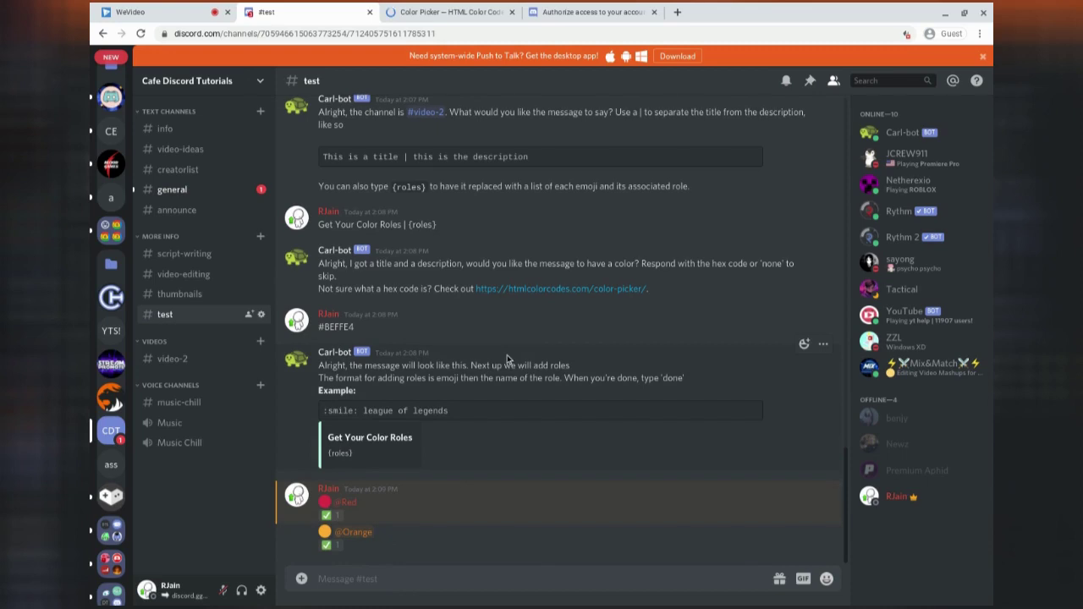
- Finish the reaction role setup by sending "done" and open the created message in video-2 through the bot's link
{"action": "type", "text": "done"}
{"action": "key", "text": "Return"}
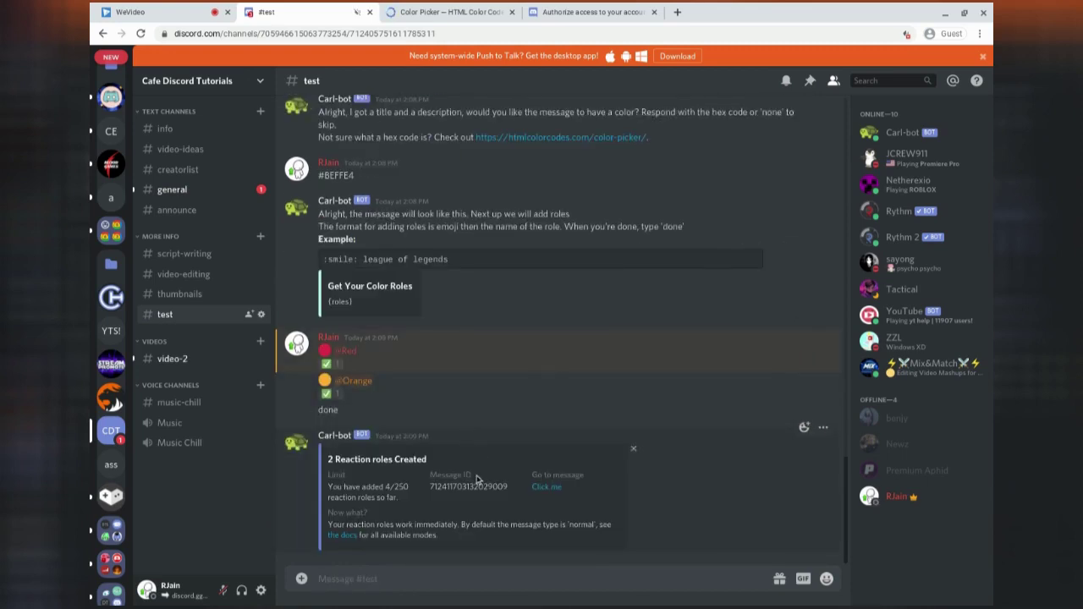
{"action": "left_click", "coordinate": [543, 489]}
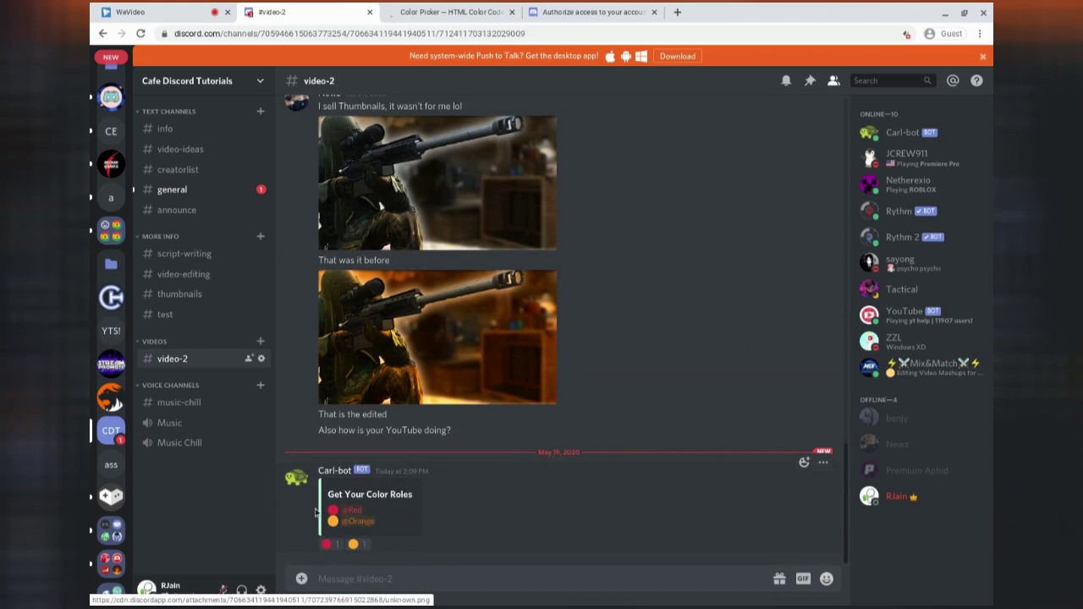
- React to the Get Your Color Roles message with red, switch the reaction to orange, and check the member's own entry
{"action": "left_click", "coordinate": [328, 544]}
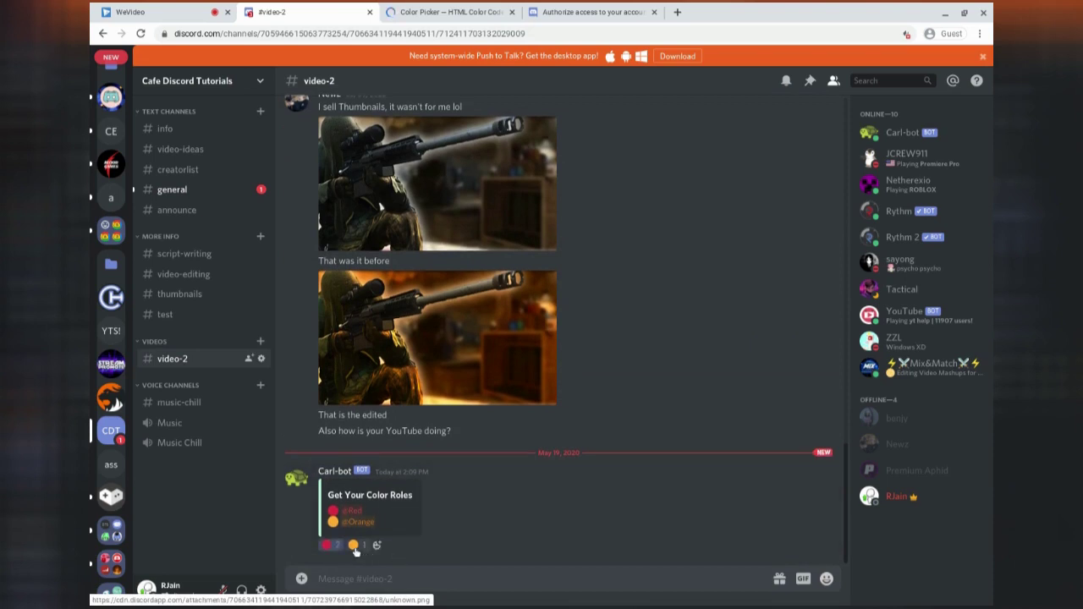
{"action": "left_click", "coordinate": [353, 546]}
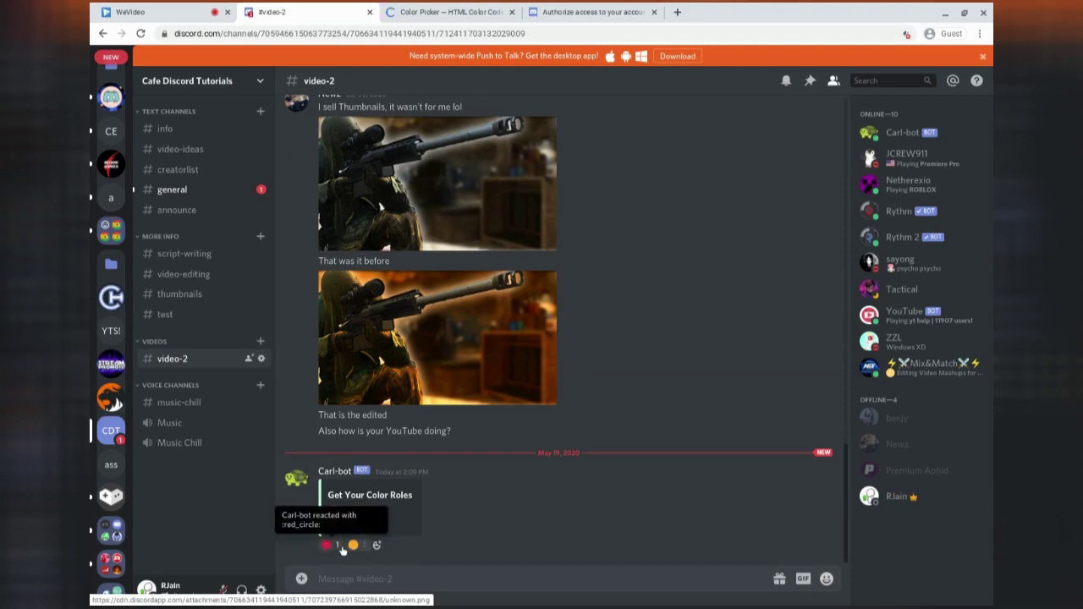
{"action": "left_click", "coordinate": [355, 546]}
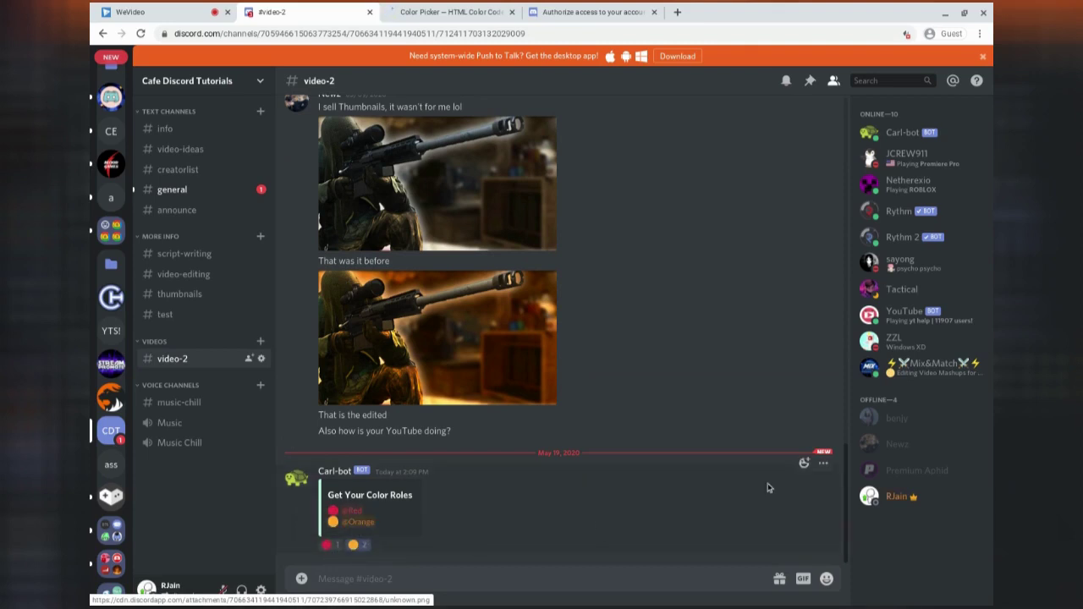
{"action": "left_click", "coordinate": [895, 496]}
{"action": "left_click", "coordinate": [631, 432]}
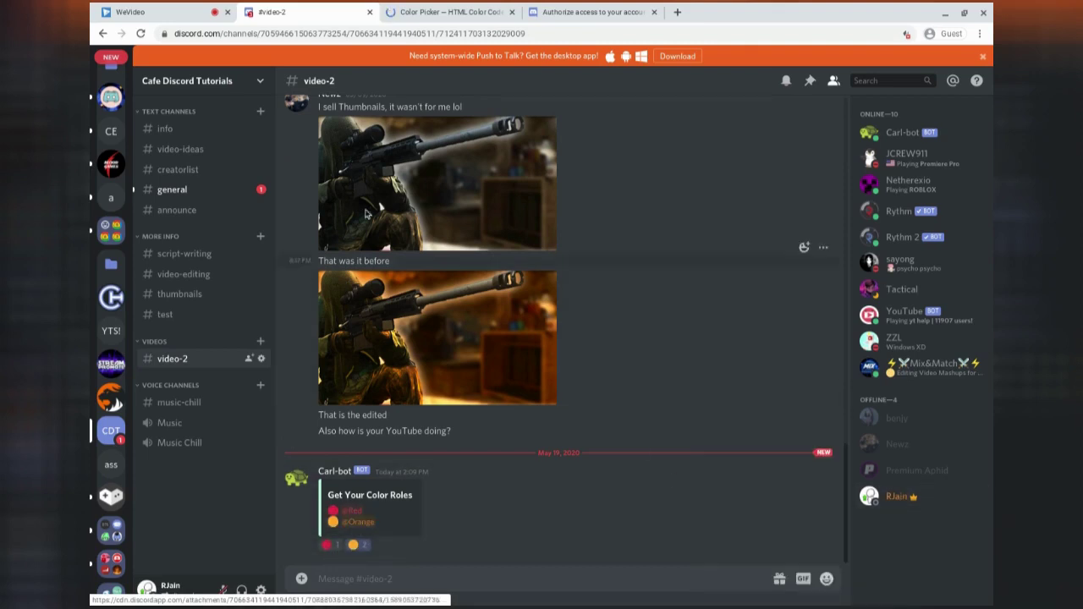
- Examine the position of the carl-bot role relative to the Red and Orange roles in the server settings
{"action": "left_click", "coordinate": [217, 80]}
{"action": "left_click", "coordinate": [197, 161]}
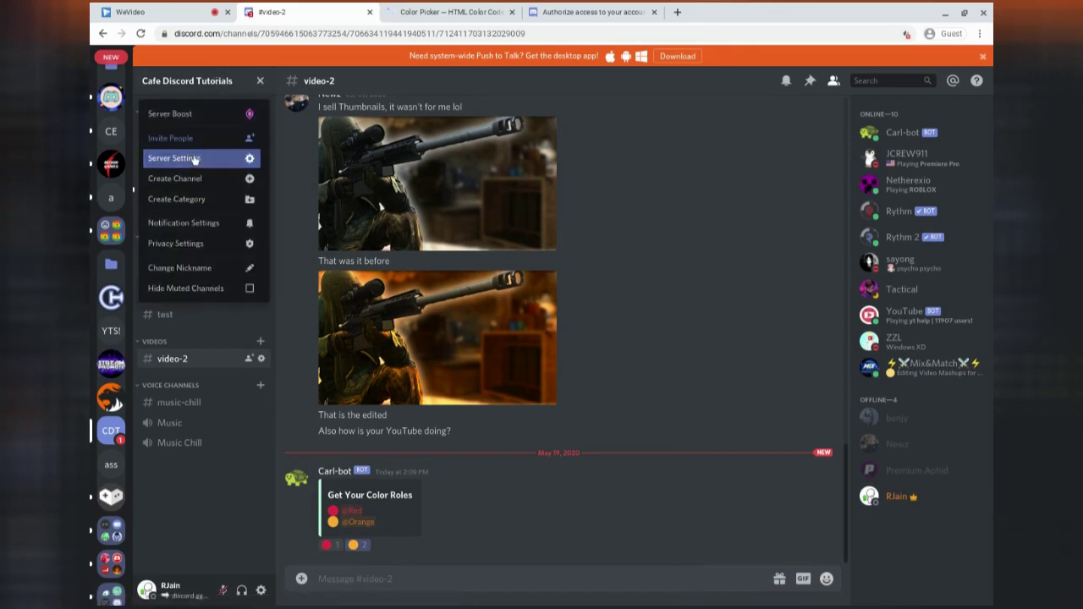
{"action": "left_click", "coordinate": [264, 123]}
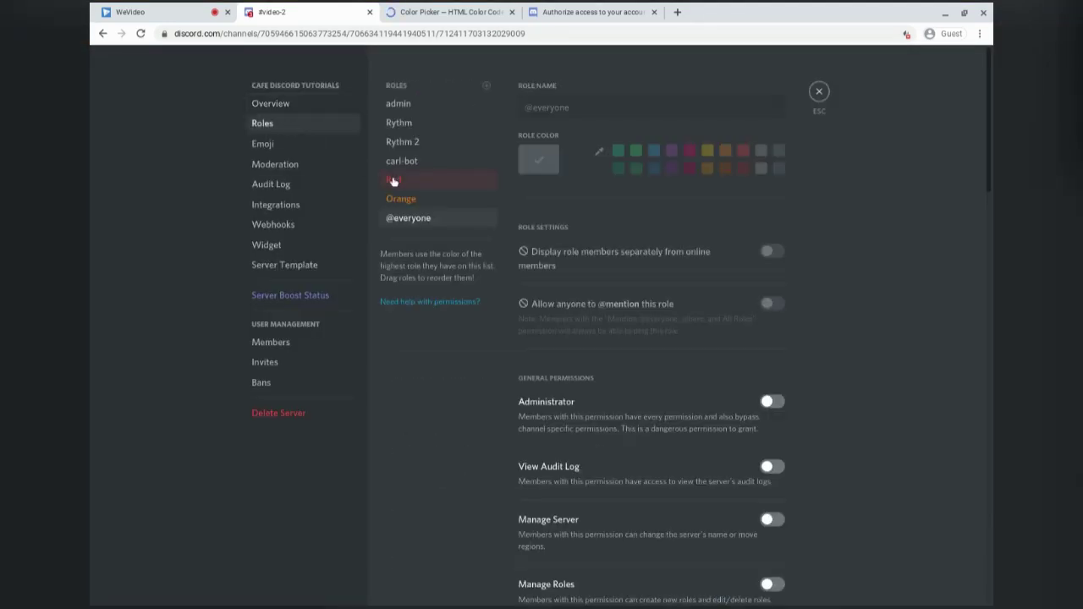
{"action": "left_click", "coordinate": [404, 178]}
{"action": "left_click", "coordinate": [401, 161]}
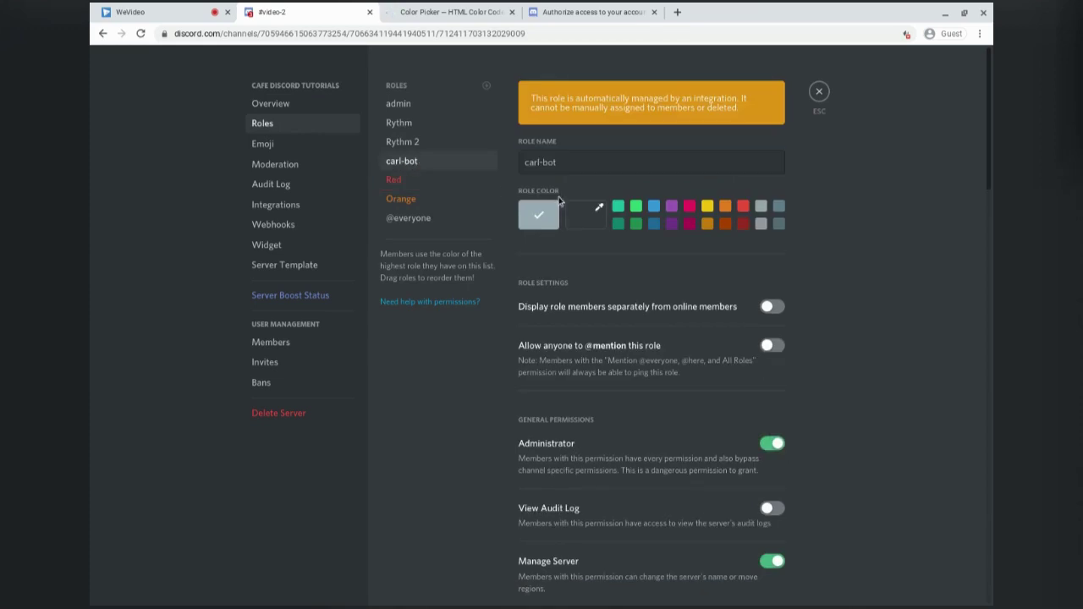
{"action": "left_click", "coordinate": [460, 190]}
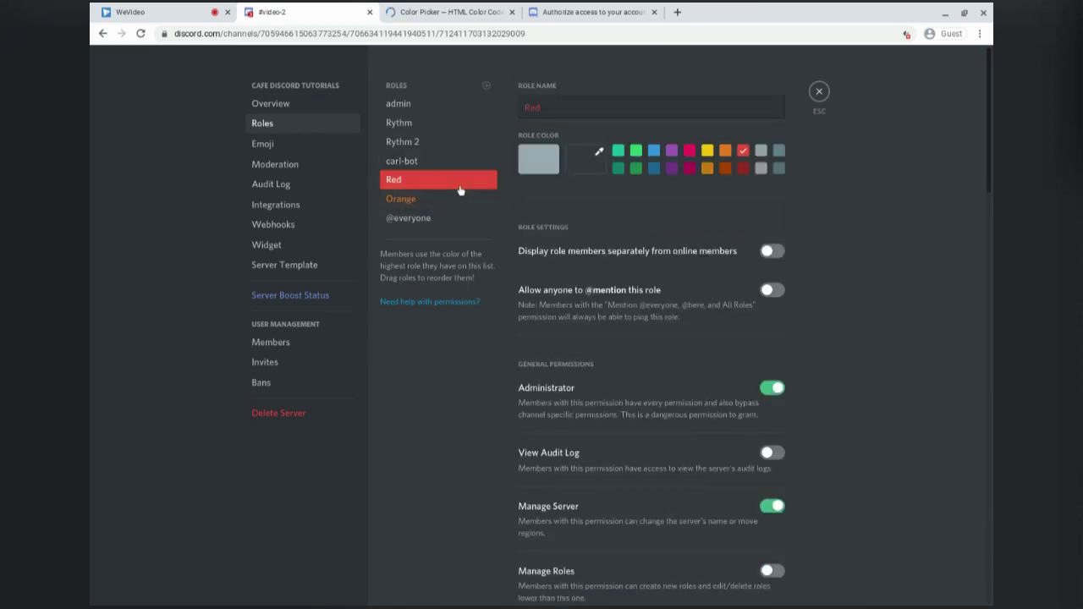
{"action": "left_click", "coordinate": [819, 94]}
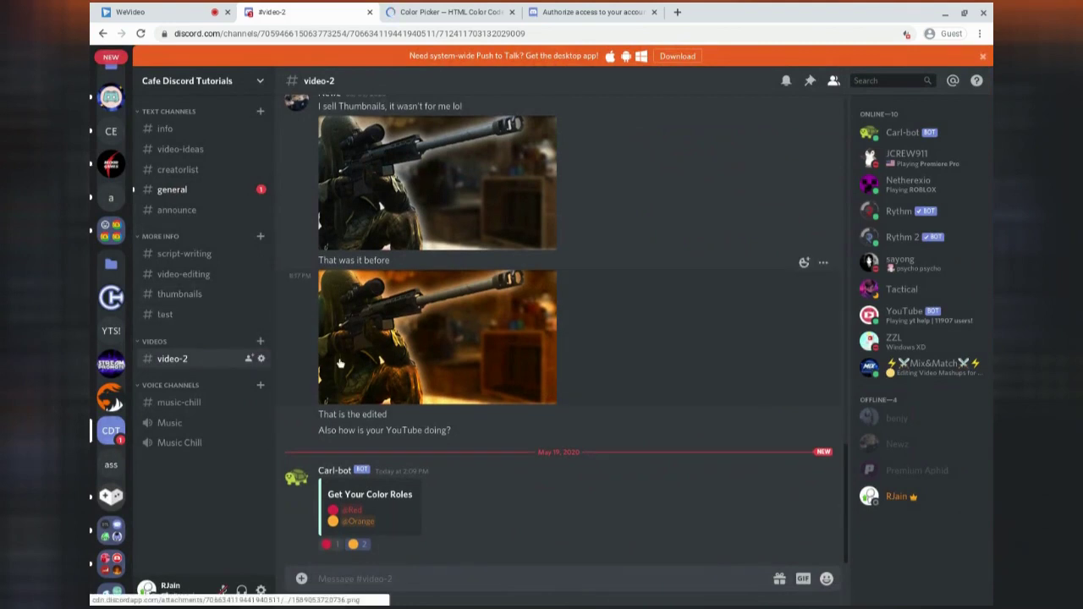
- Send the :youtube-1: emoji from the Bots on Discord server in video-2 and open the options of the sent emoji
{"action": "left_click", "coordinate": [828, 579]}
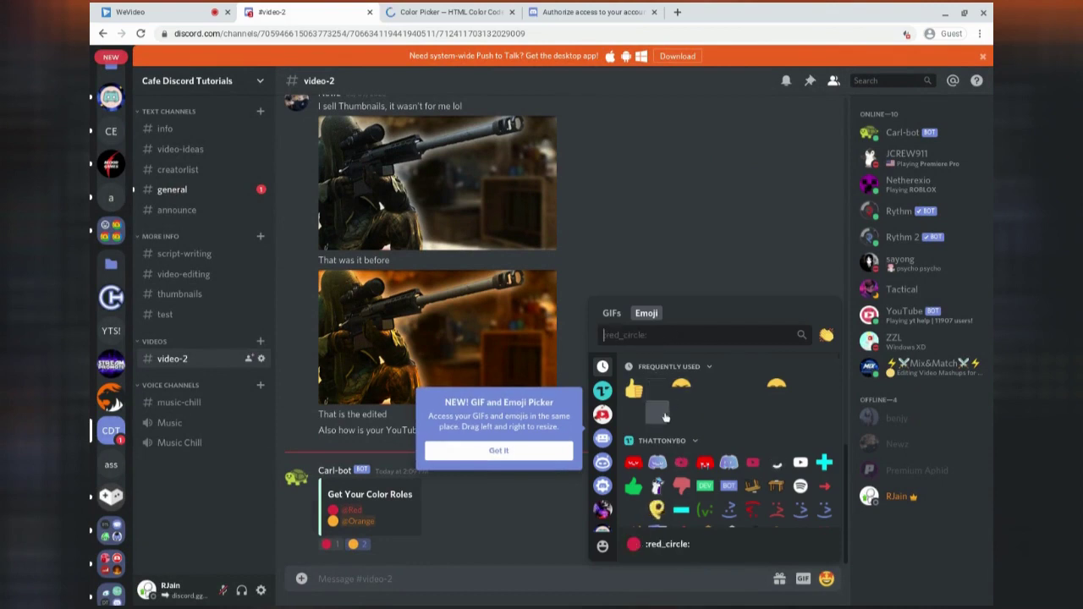
{"action": "left_click", "coordinate": [538, 472]}
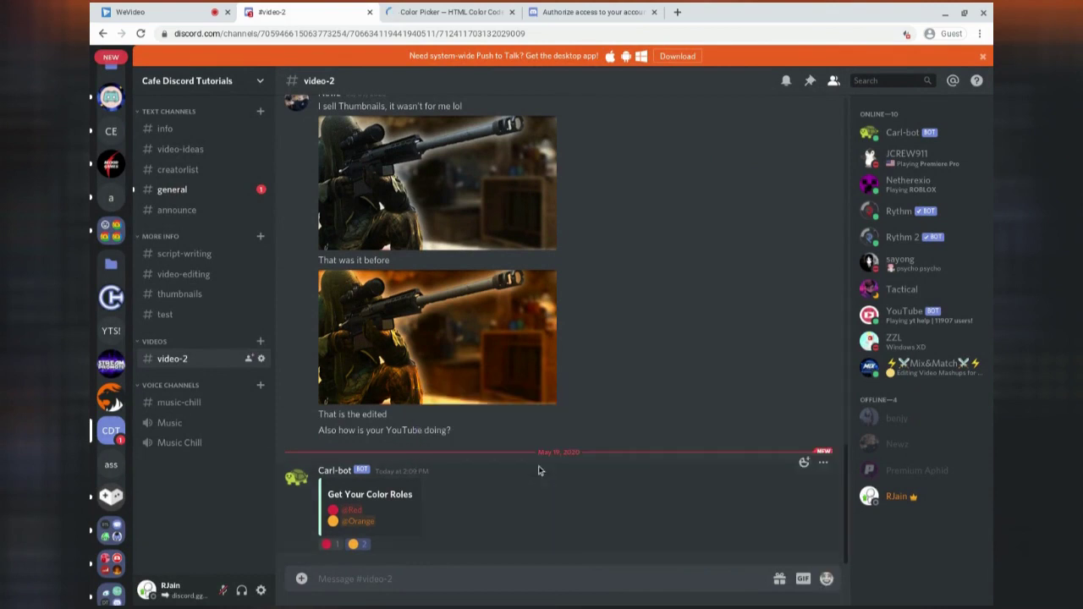
{"action": "left_click", "coordinate": [825, 579]}
{"action": "left_click", "coordinate": [602, 439]}
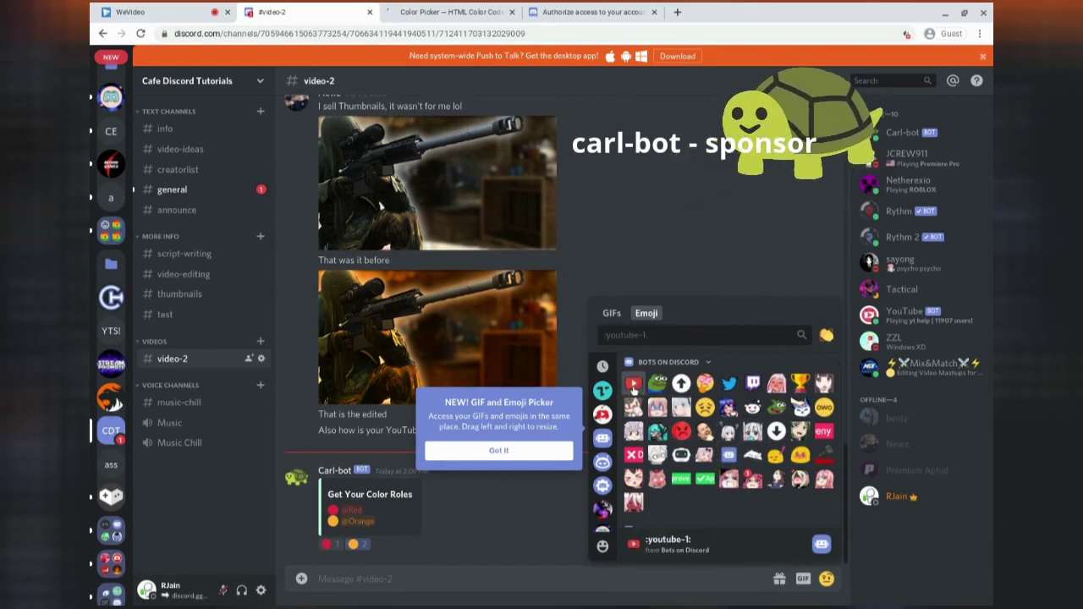
{"action": "left_click", "coordinate": [634, 385]}
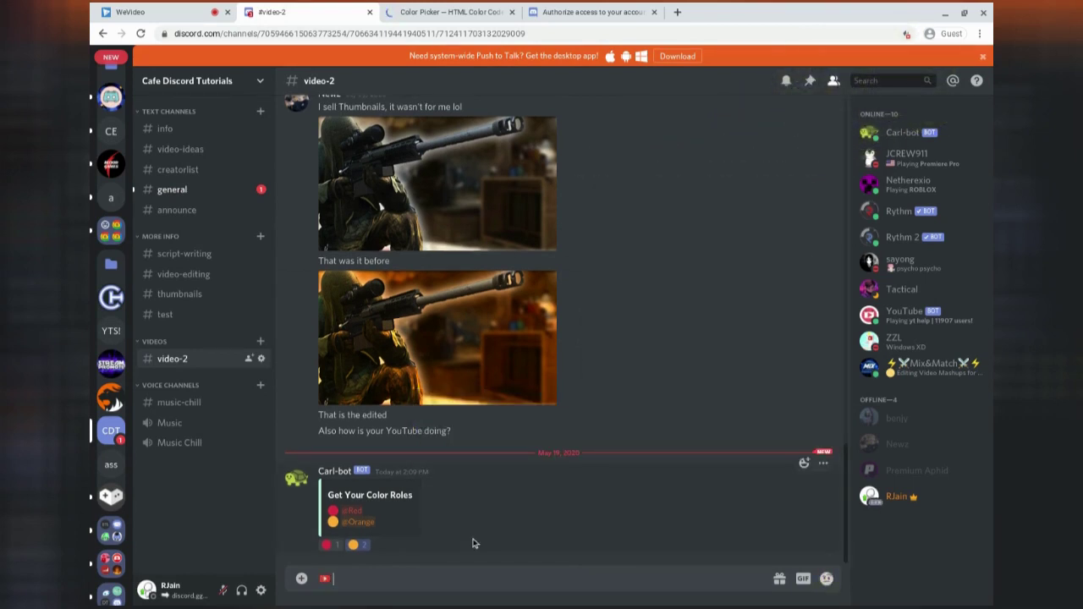
{"action": "key", "text": "Return"}
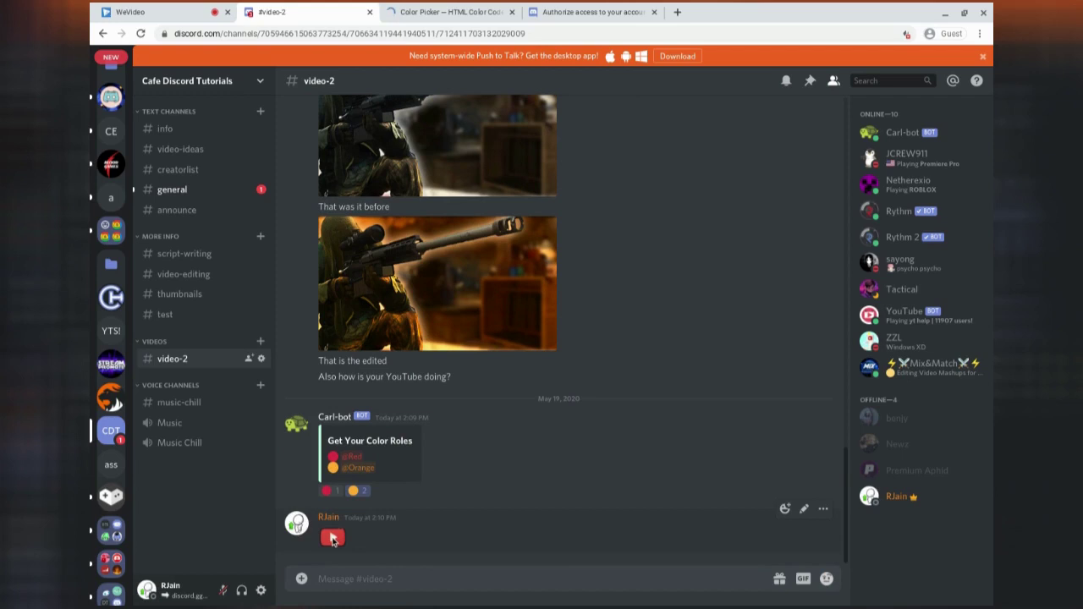
{"action": "right_click", "coordinate": [331, 539]}
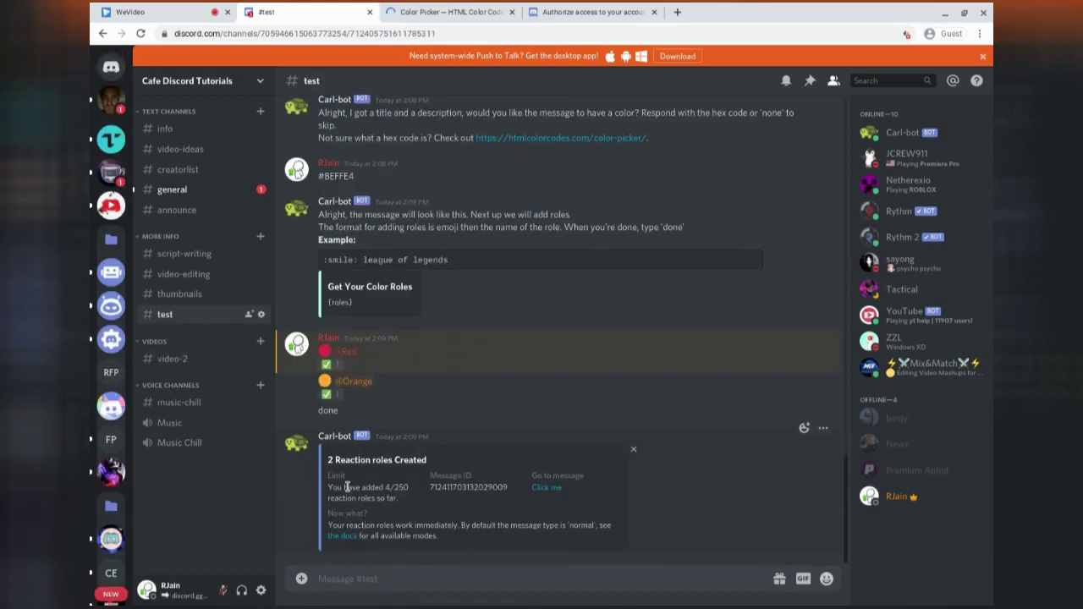
- Review the earlier reaction role commands and Carl-bot's replies in the test channel
{"action": "scroll", "coordinate": [451, 425], "scroll_direction": "up", "scroll_amount": 10}
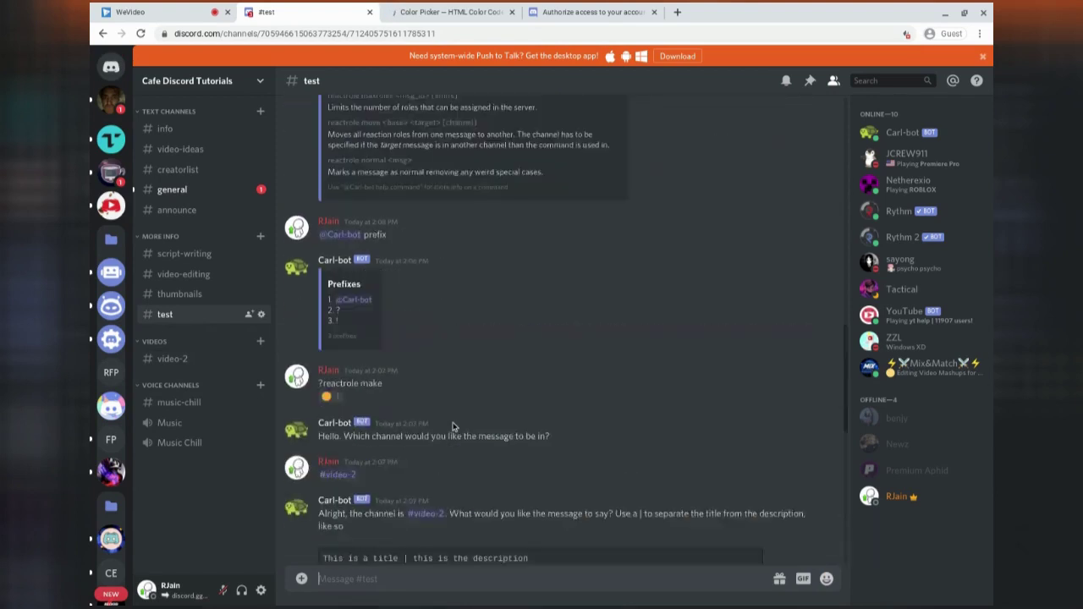
{"action": "scroll", "coordinate": [452, 426], "scroll_direction": "up", "scroll_amount": 8}
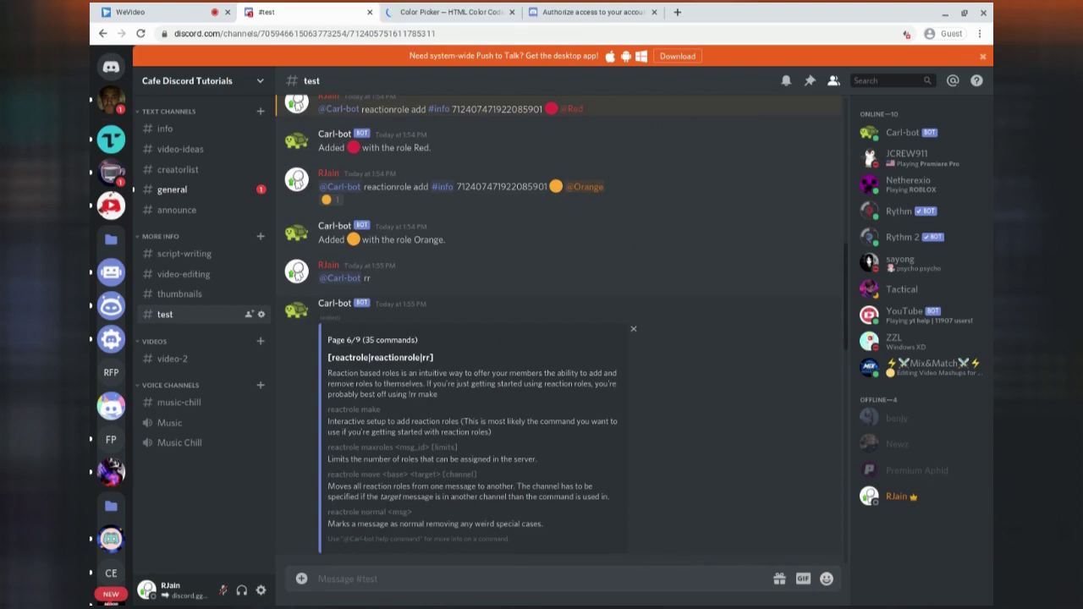
{"action": "scroll", "coordinate": [451, 425], "scroll_direction": "down", "scroll_amount": 15}
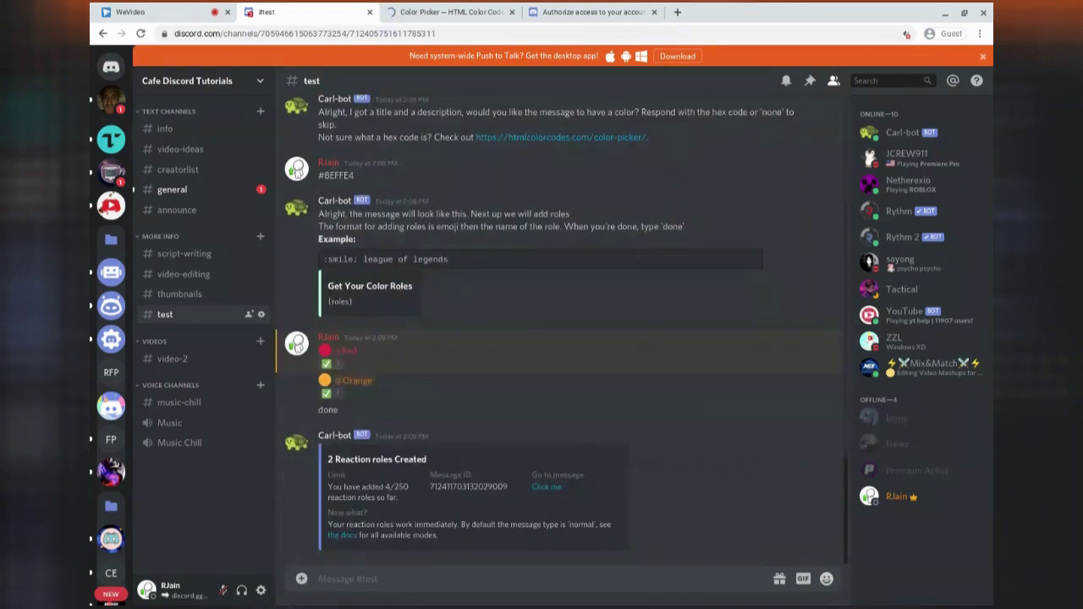
{"action": "type", "text": "@carl"}
{"action": "key", "text": "Tab"}
{"action": "type", "text": "rr"}
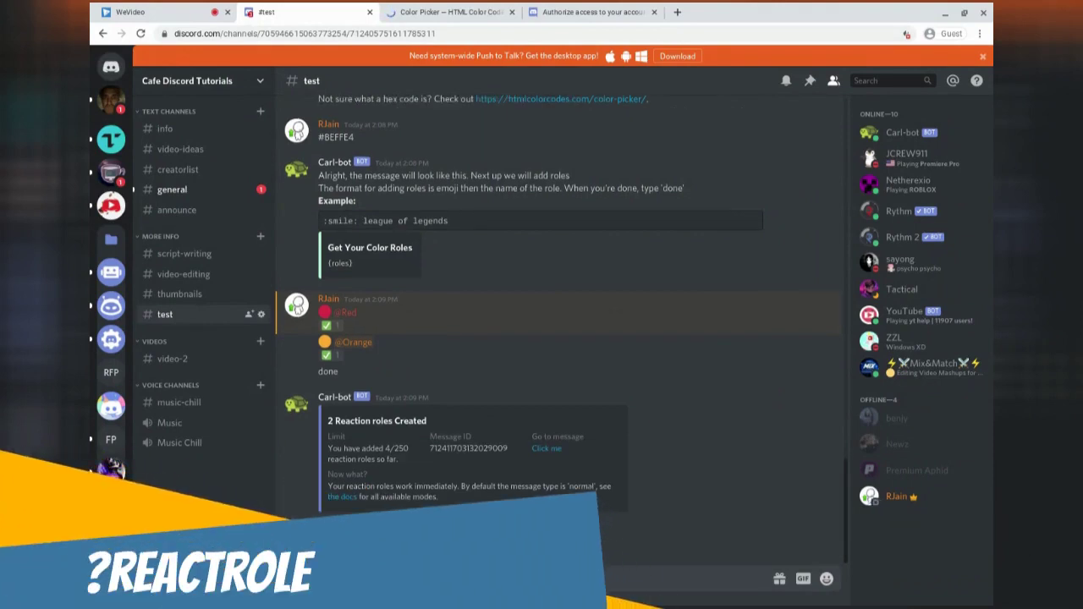
{"action": "key", "text": "Return"}
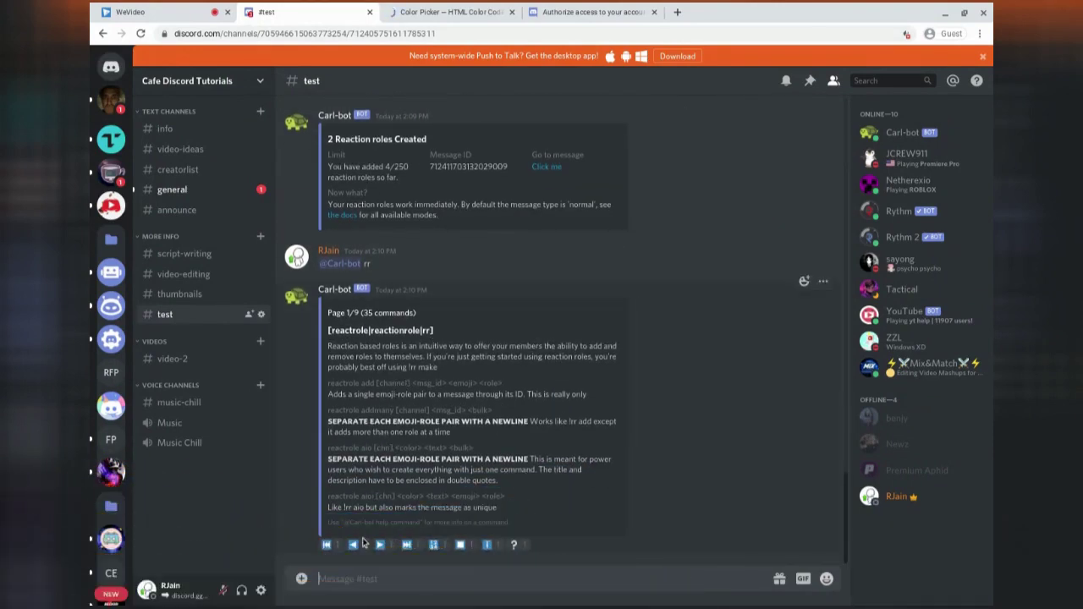
- Page through Carl-bot's reaction role command list up to page 5, going back to page 4 to reread its commands
{"action": "left_click", "coordinate": [378, 545]}
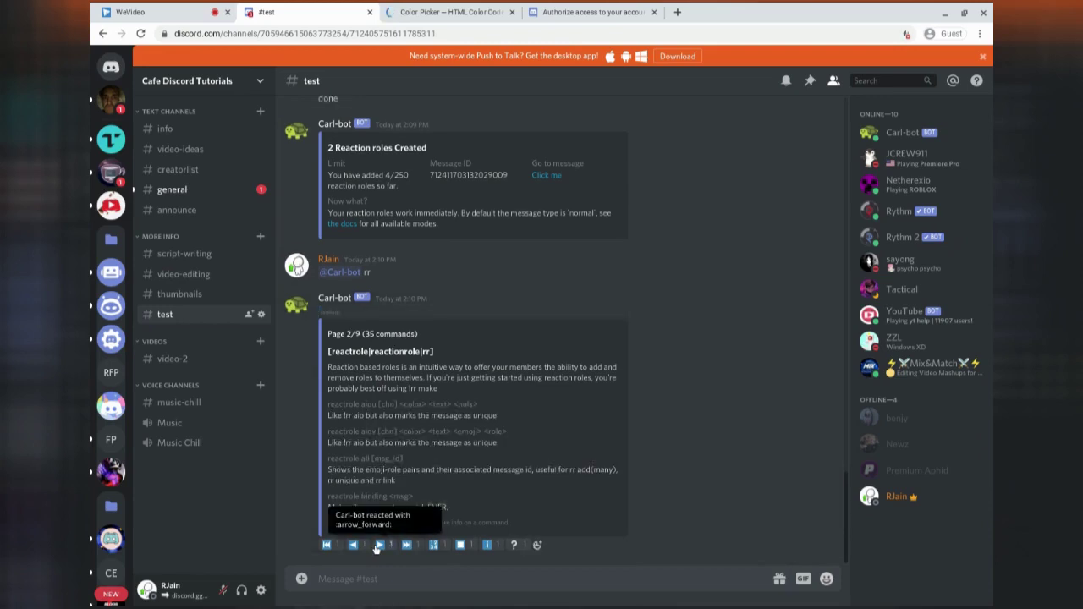
{"action": "left_click", "coordinate": [382, 545]}
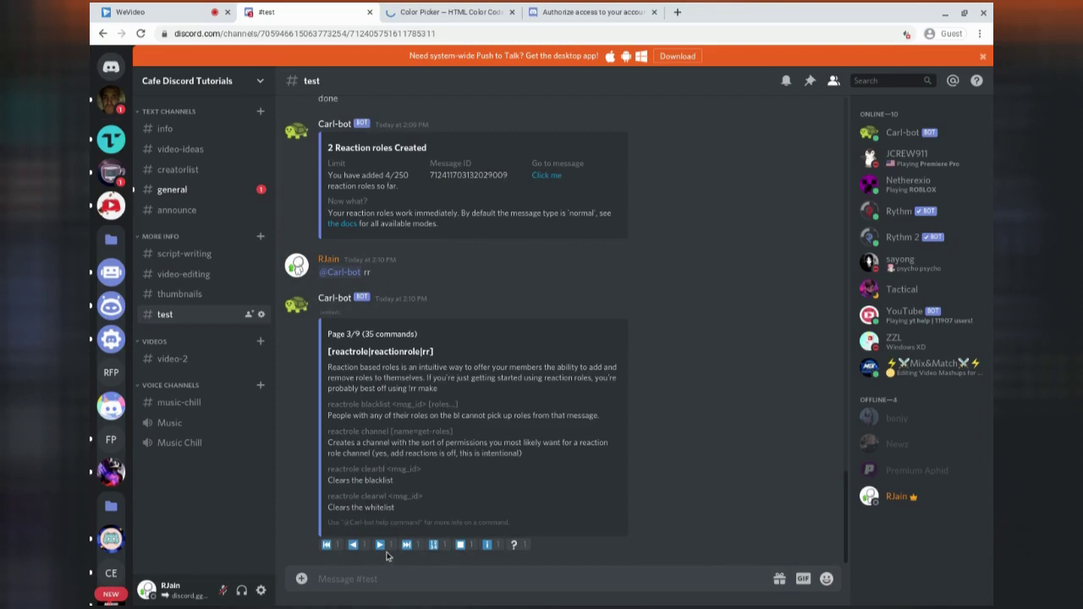
{"action": "left_click", "coordinate": [381, 546]}
{"action": "left_click", "coordinate": [381, 547]}
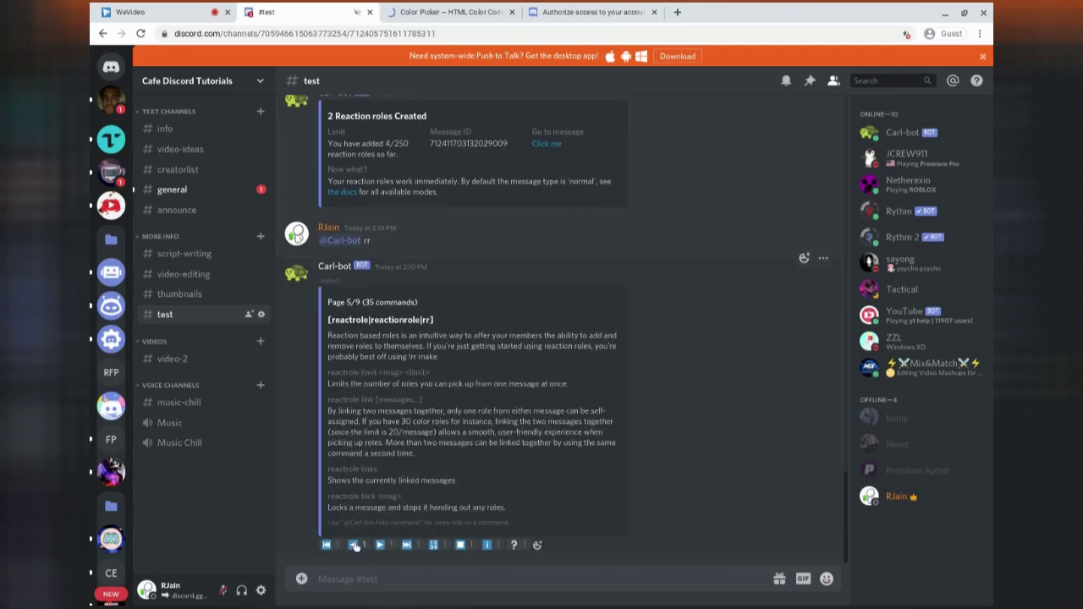
{"action": "left_click", "coordinate": [353, 544]}
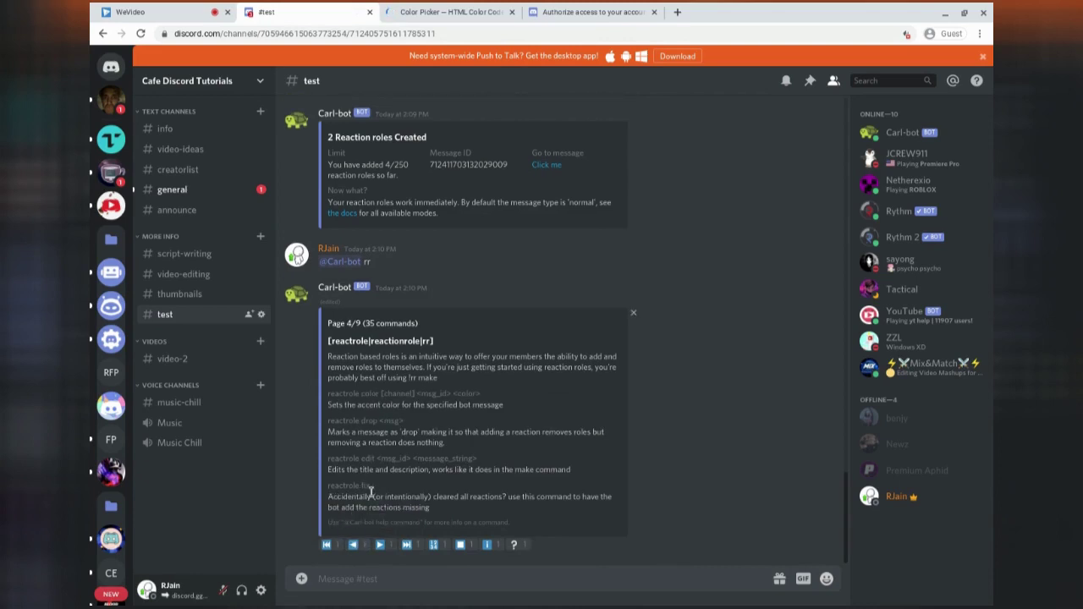
{"action": "left_click", "coordinate": [385, 545]}
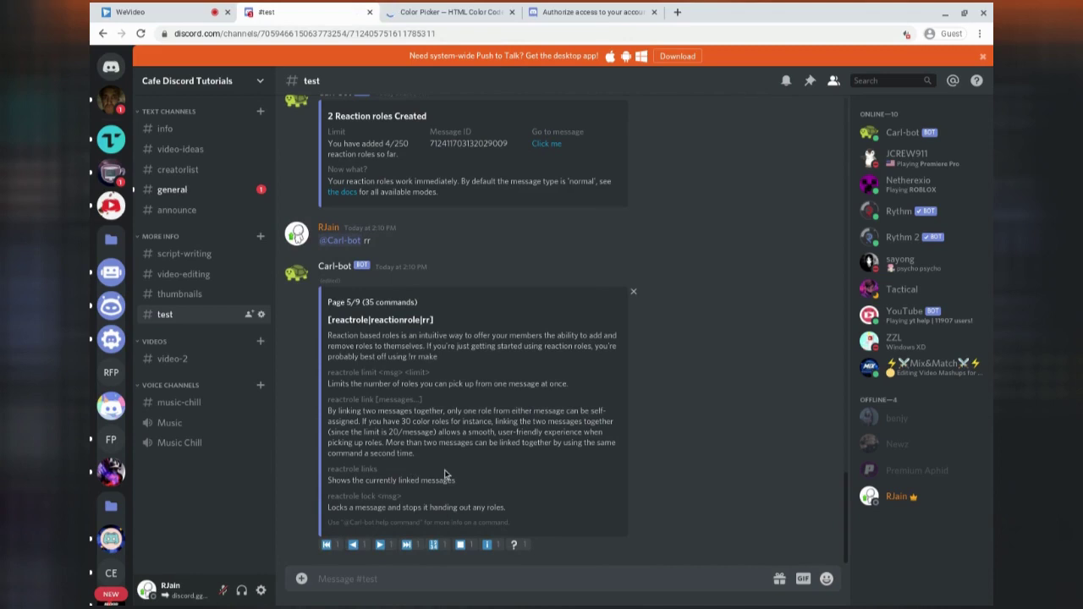
- Examine the reaction role limit in Carl-bot's "2 Reaction roles Created" message
{"action": "scroll", "coordinate": [416, 456], "scroll_direction": "up", "scroll_amount": 3}
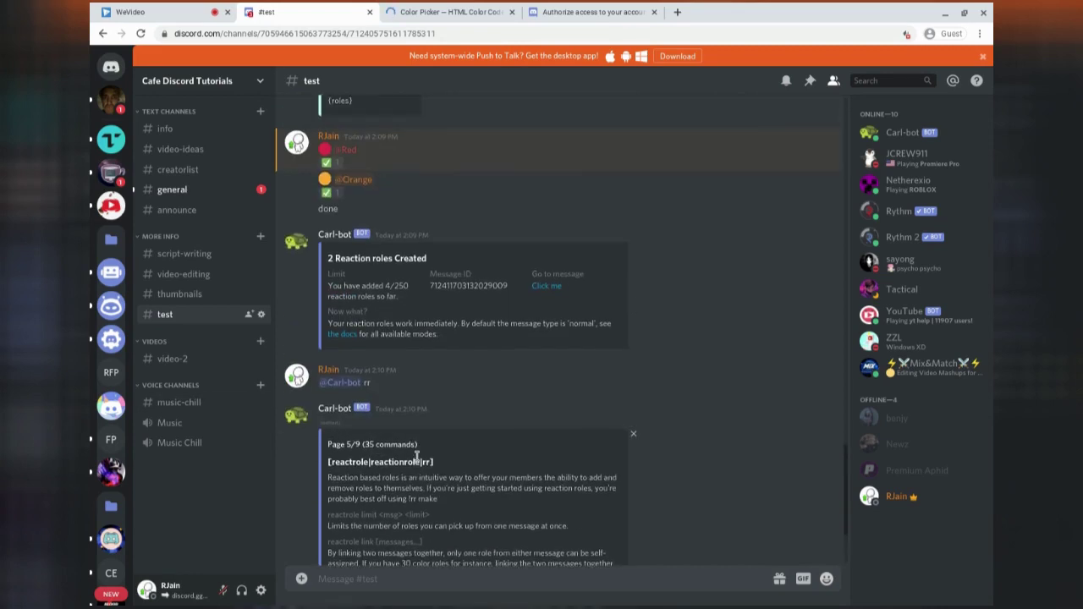
{"action": "double_click", "coordinate": [399, 286]}
{"action": "left_click", "coordinate": [452, 302]}
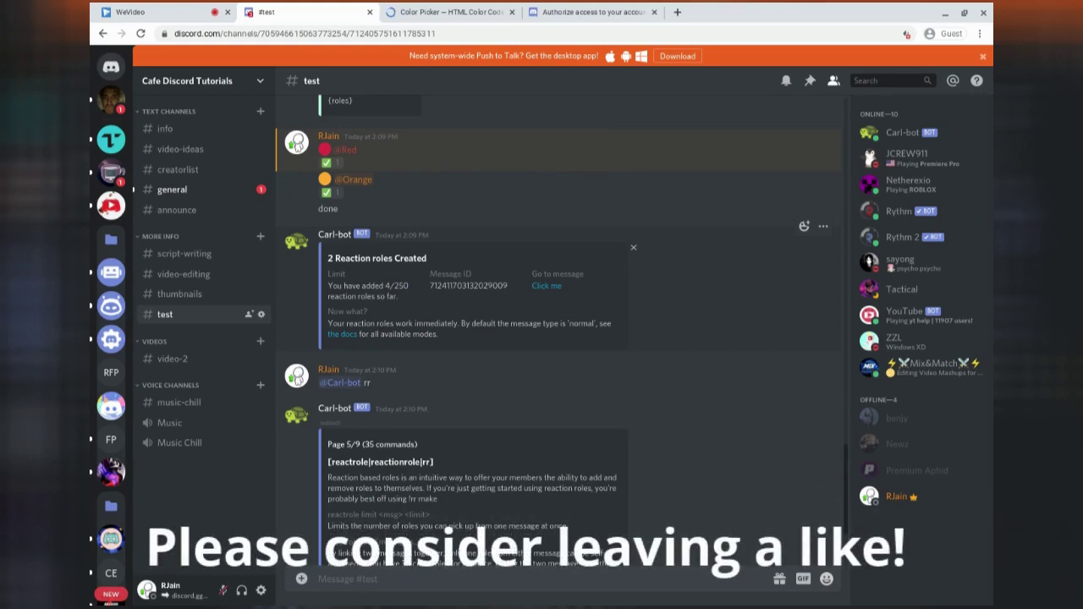
{"action": "scroll", "coordinate": [558, 338], "scroll_direction": "down", "scroll_amount": 3}
{"action": "scroll", "coordinate": [558, 339], "scroll_direction": "up", "scroll_amount": 10}
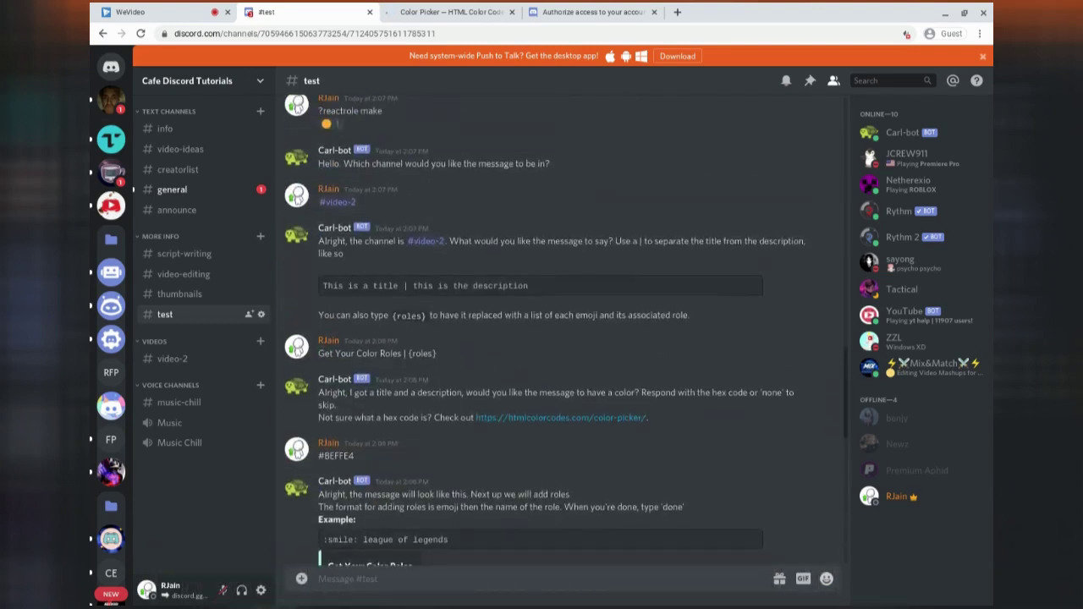
{"action": "scroll", "coordinate": [558, 338], "scroll_direction": "up", "scroll_amount": 3}
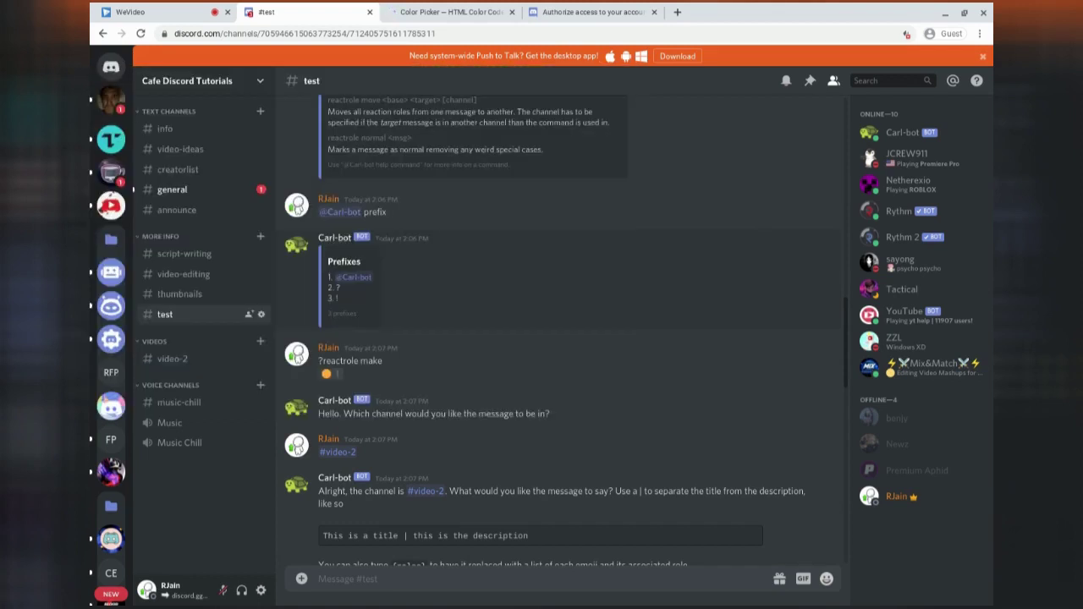
{"action": "scroll", "coordinate": [558, 330], "scroll_direction": "up", "scroll_amount": 10}
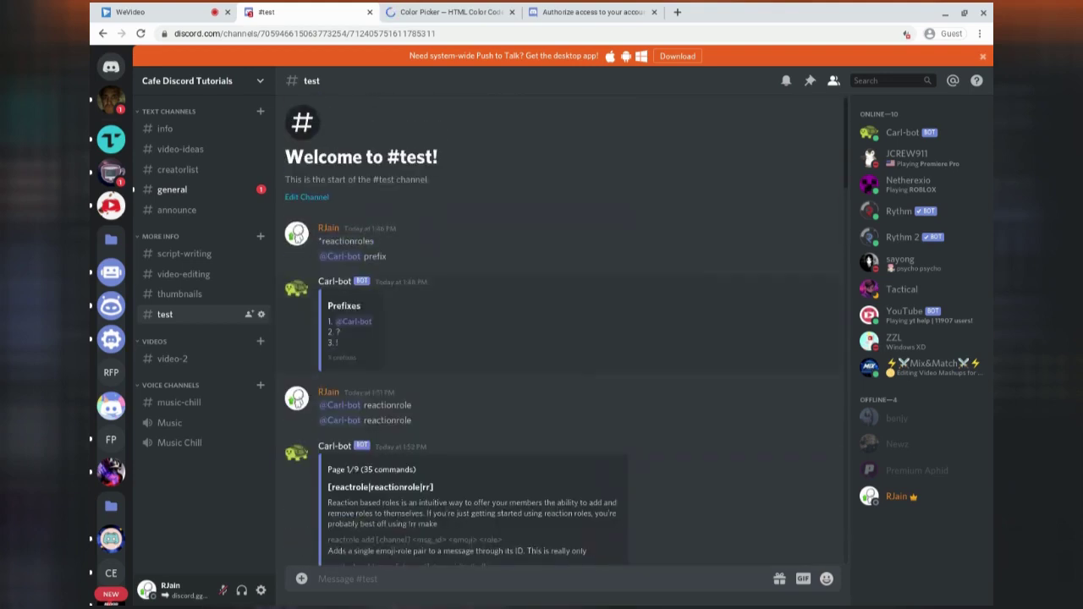
{"action": "scroll", "coordinate": [558, 330], "scroll_direction": "down", "scroll_amount": 10}
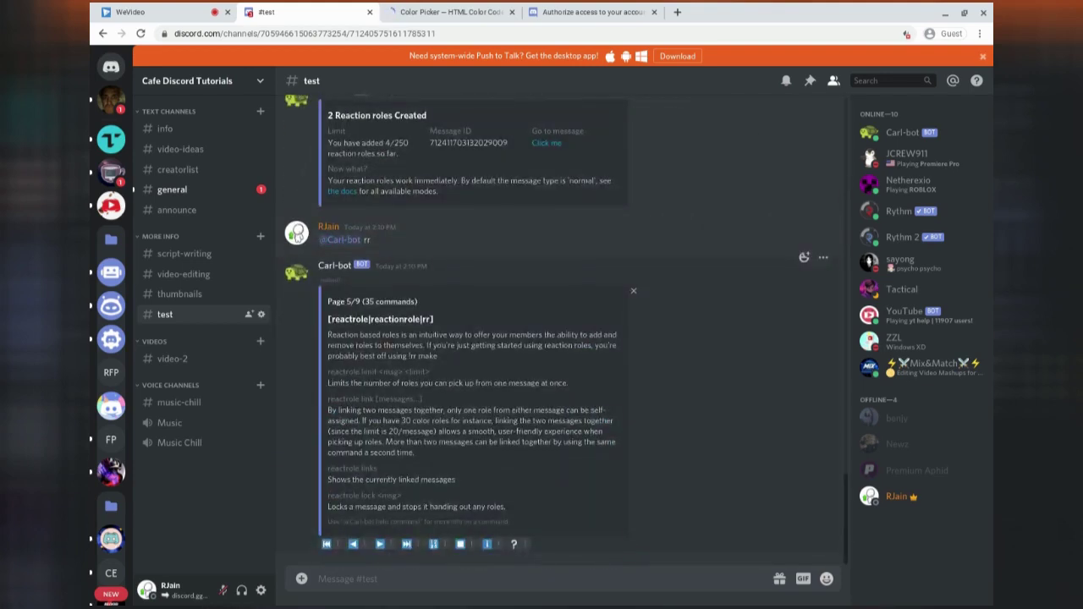